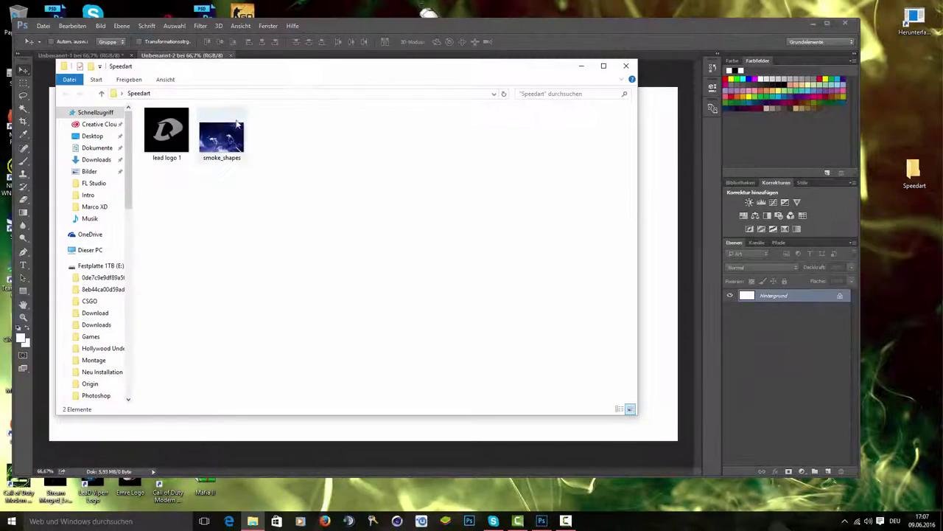
# Place smoke_shapes scaled to fill the canvas, then drop lead logo 1 on top.
pyautogui.moveTo(336, 73); pyautogui.dragTo(594, 110)
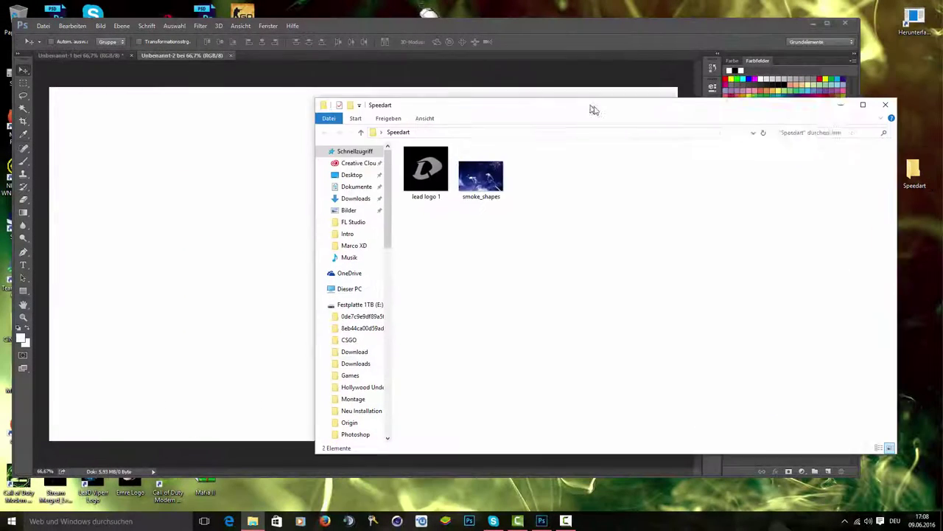
pyautogui.moveTo(489, 173); pyautogui.dragTo(476, 278)
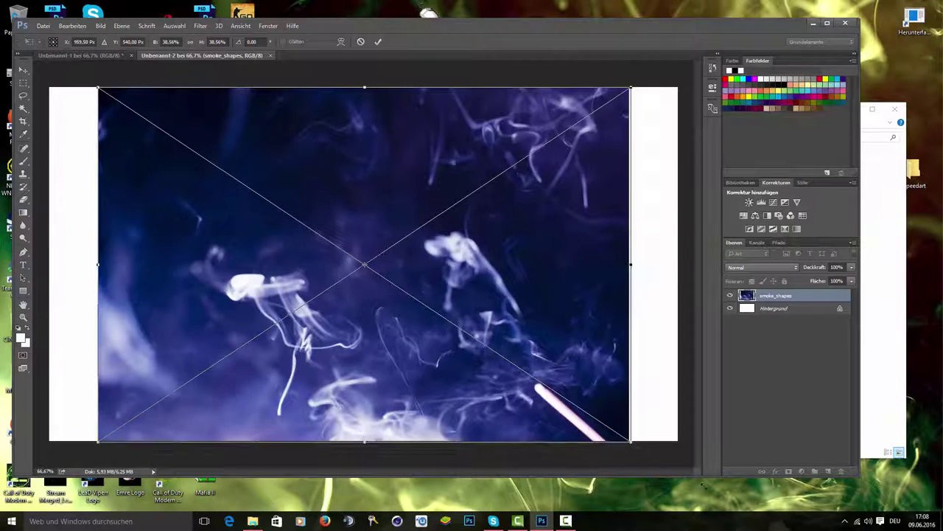
pyautogui.moveTo(629, 440); pyautogui.dragTo(587, 352)
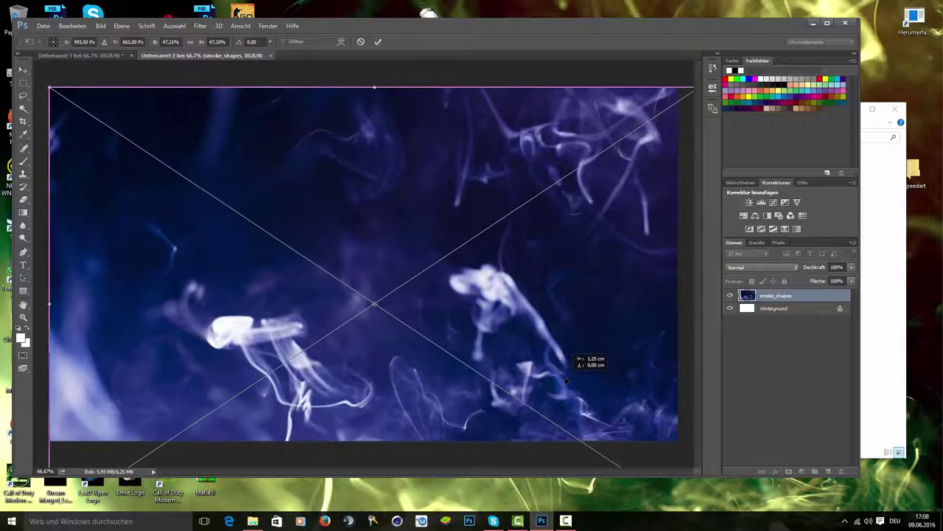
pyautogui.click(23, 69)
pyautogui.click(407, 196)
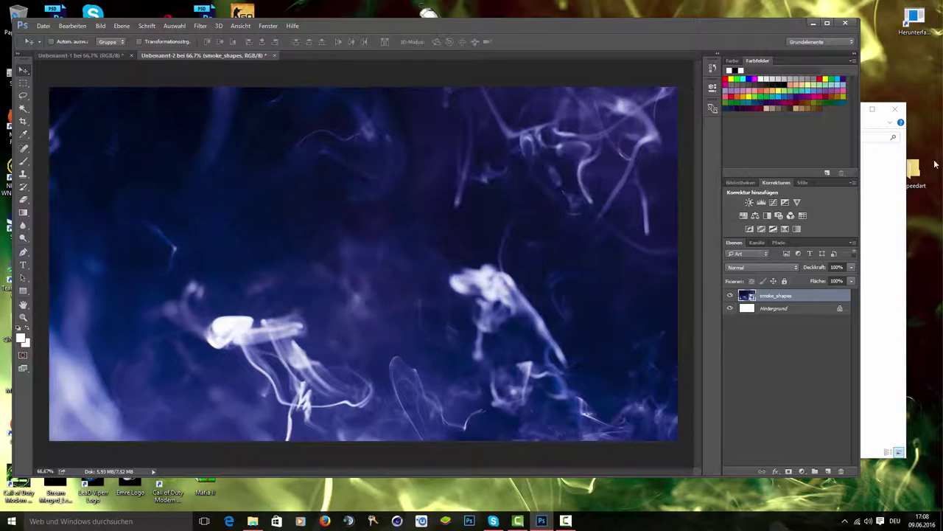
pyautogui.click(885, 294)
pyautogui.moveTo(432, 169); pyautogui.dragTo(356, 247)
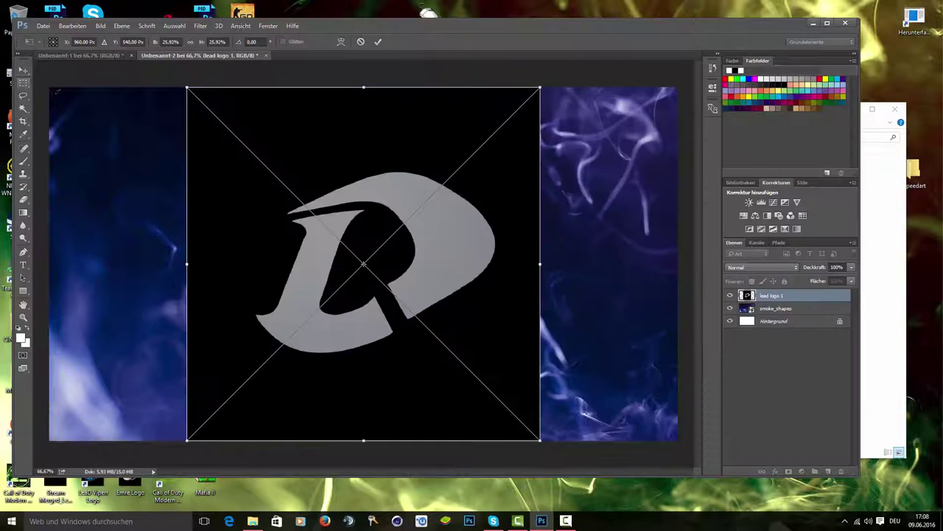
# Commit and rasterize the logo, then delete its black background with the Magic Wand.
pyautogui.press('Return')
pyautogui.click(23, 109)
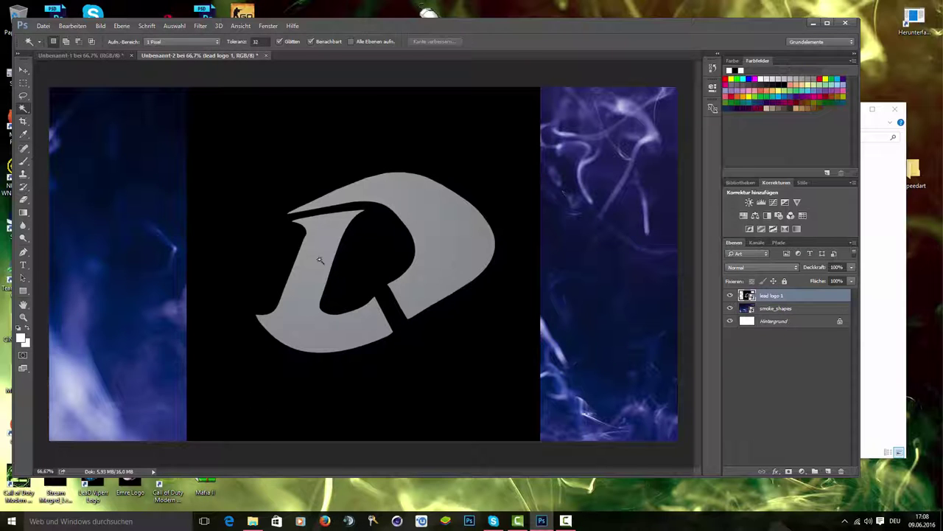
pyautogui.click(255, 267)
pyautogui.rightClick(801, 295)
pyautogui.click(678, 221)
pyautogui.press('Delete')
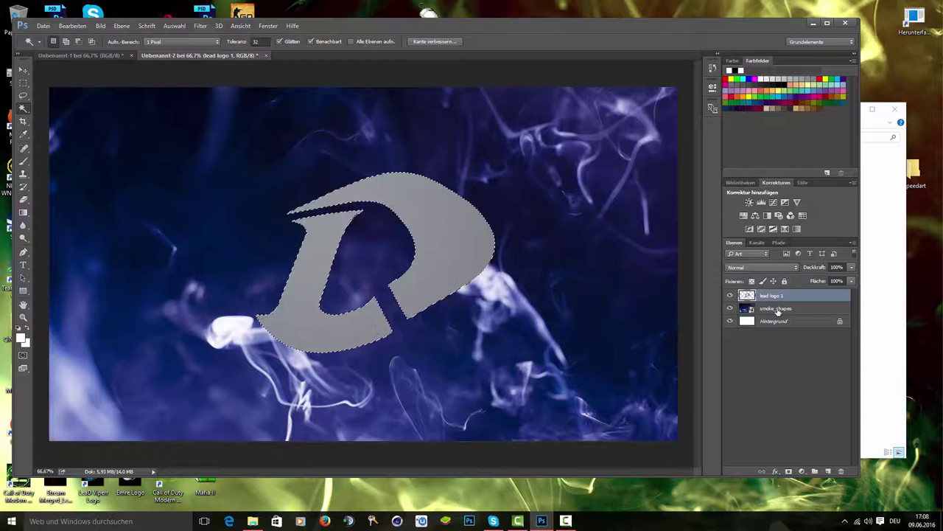
# Copy the D to its own layer, delete the original logo layer, and move smoke_shapes above the D.
pyautogui.hotkey('ctrl', 'j')
pyautogui.click(770, 295)
pyautogui.press('Delete')
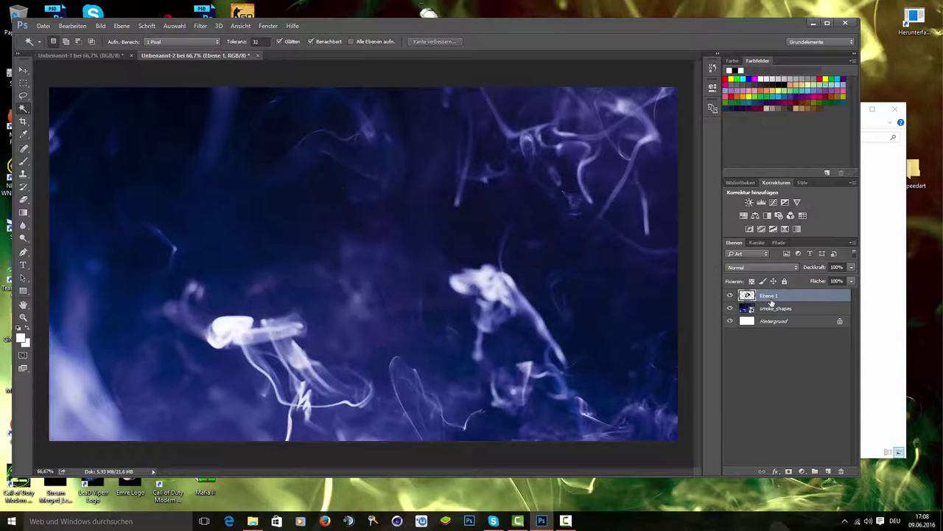
pyautogui.moveTo(770, 295); pyautogui.dragTo(774, 315)
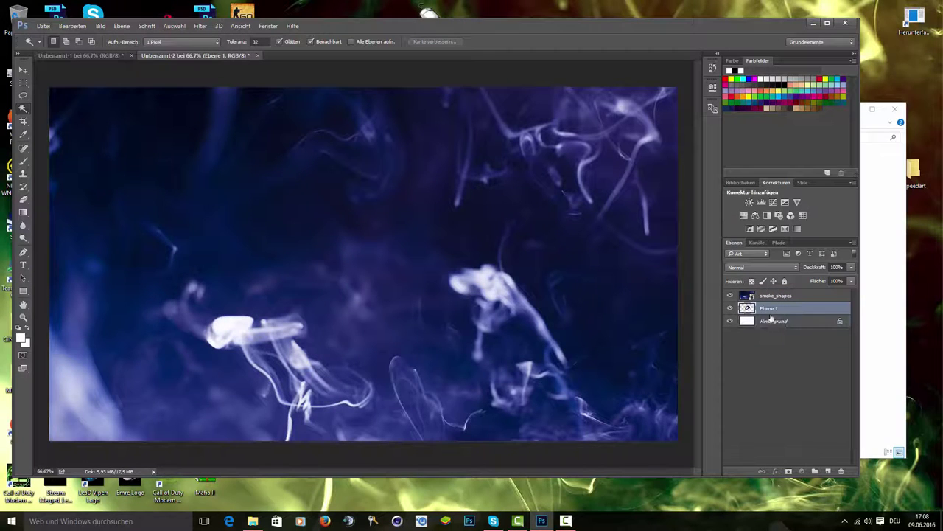
# Add a Color Balance layer shifting the smoke's midtones toward green and yellow.
pyautogui.click(755, 215)
pyautogui.moveTo(613, 149); pyautogui.dragTo(590, 131)
pyautogui.moveTo(798, 308); pyautogui.dragTo(796, 292)
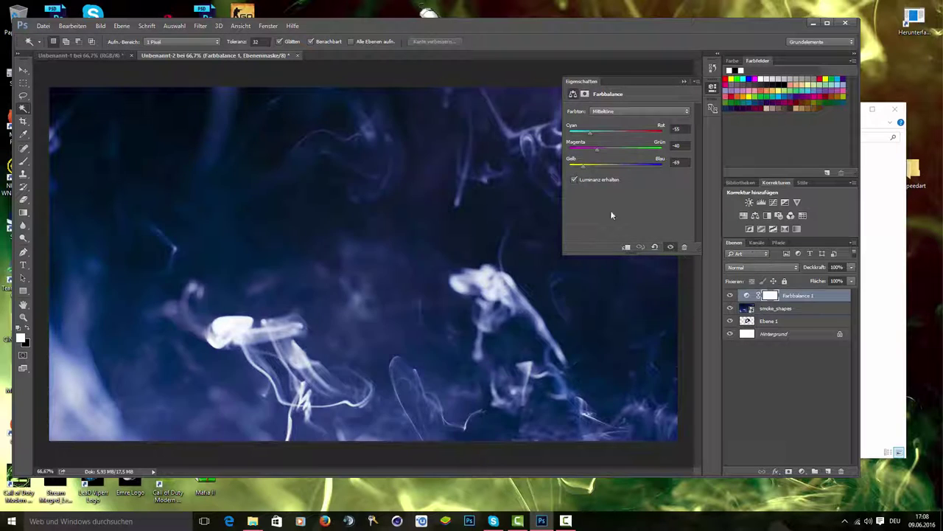
pyautogui.moveTo(583, 163)
pyautogui.mouseDown()
pyautogui.moveTo(569, 164)
pyautogui.moveTo(637, 149)
pyautogui.moveTo(595, 149)
pyautogui.moveTo(618, 133)
pyautogui.moveTo(569, 131)
pyautogui.moveTo(569, 149)
pyautogui.moveTo(602, 164)
pyautogui.moveTo(569, 163)
pyautogui.moveTo(662, 149)
pyautogui.mouseUp()
pyautogui.moveTo(569, 131); pyautogui.dragTo(665, 138)
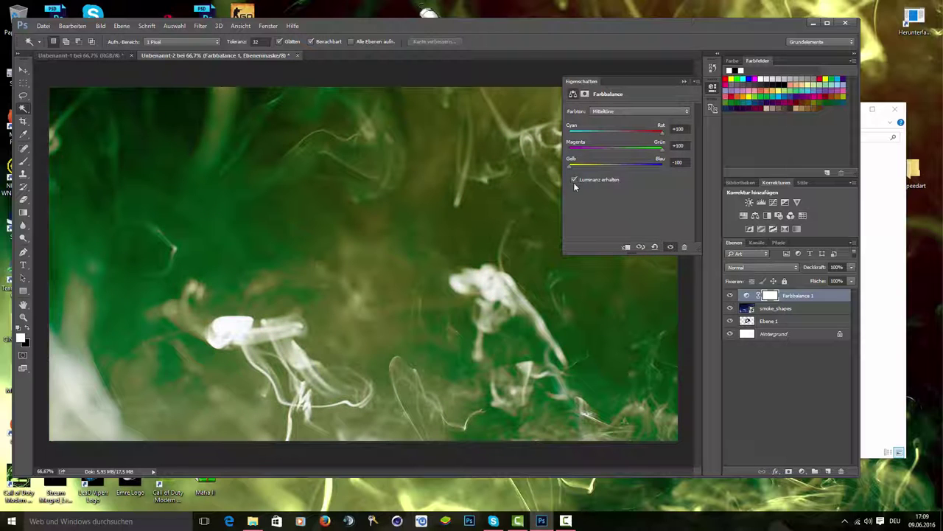
# Tint the Color Balance highlights toward green and close its properties.
pyautogui.click(664, 112)
pyautogui.click(641, 122)
pyautogui.moveTo(616, 149)
pyautogui.mouseDown()
pyautogui.moveTo(638, 151)
pyautogui.moveTo(600, 153)
pyautogui.moveTo(646, 132)
pyautogui.moveTo(606, 166)
pyautogui.mouseUp()
pyautogui.click(685, 82)
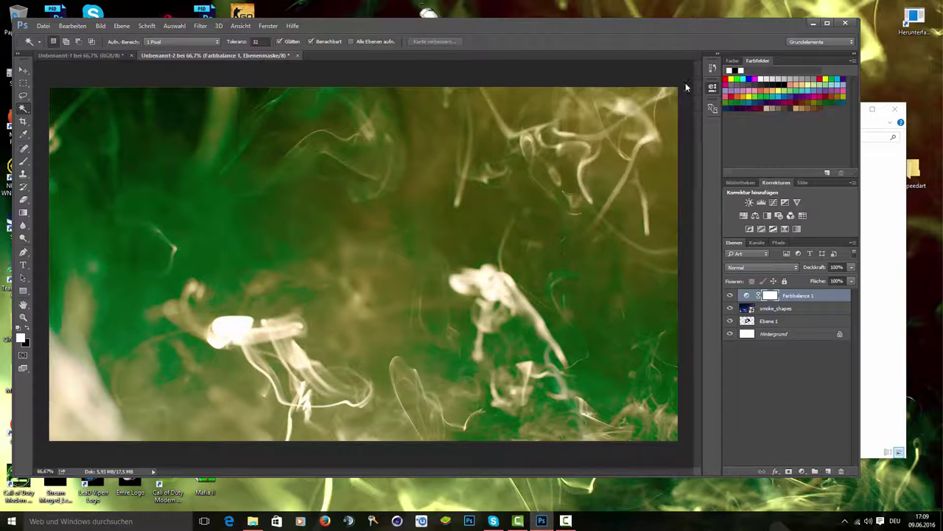
# Merge smoke_shapes into the Farbbalance layer and move Ebene 1 above it.
pyautogui.rightClick(799, 298)
pyautogui.click(770, 353)
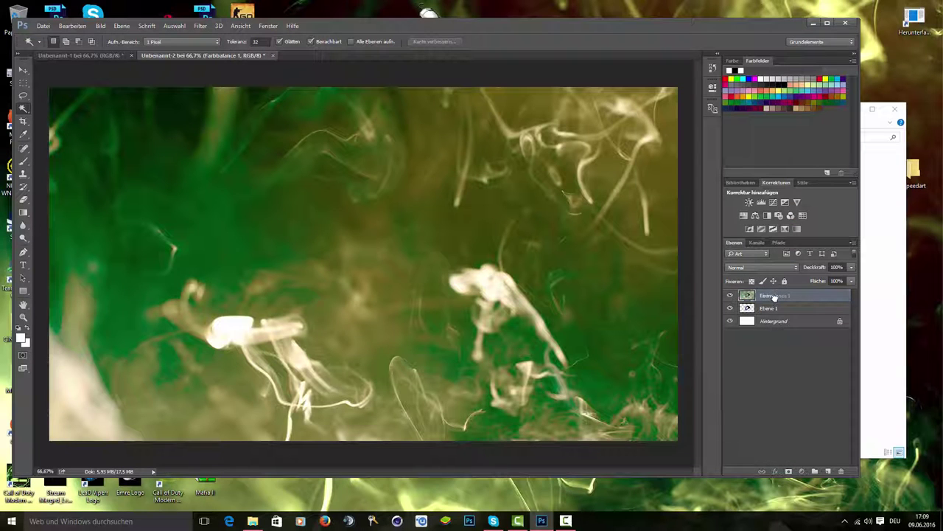
pyautogui.moveTo(771, 308); pyautogui.dragTo(775, 292)
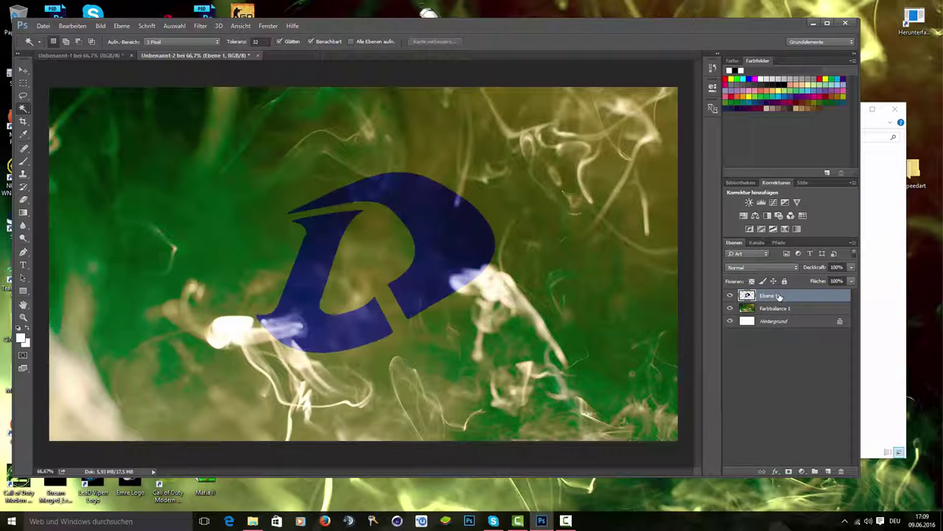
# Try a Hue/Saturation and a red Color Balance adjustment, then delete both.
pyautogui.click(745, 216)
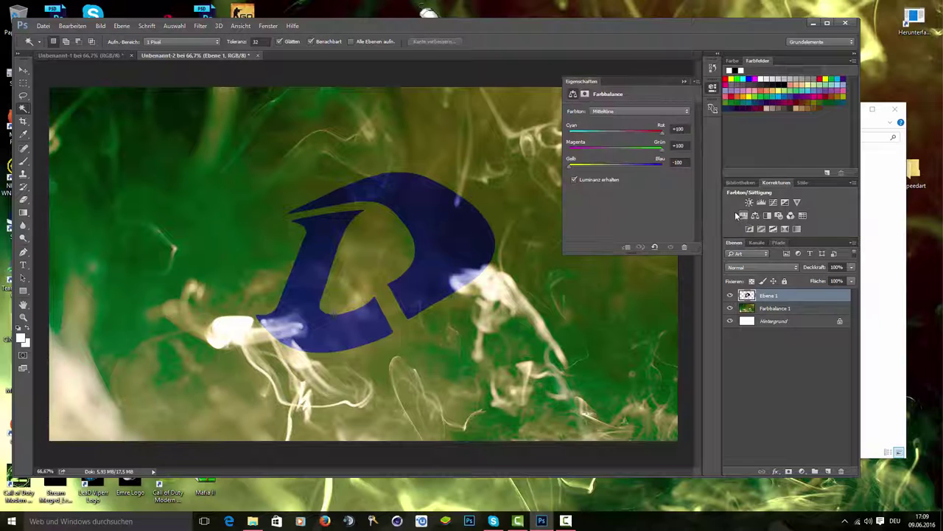
pyautogui.click(755, 216)
pyautogui.moveTo(616, 131); pyautogui.dragTo(662, 131)
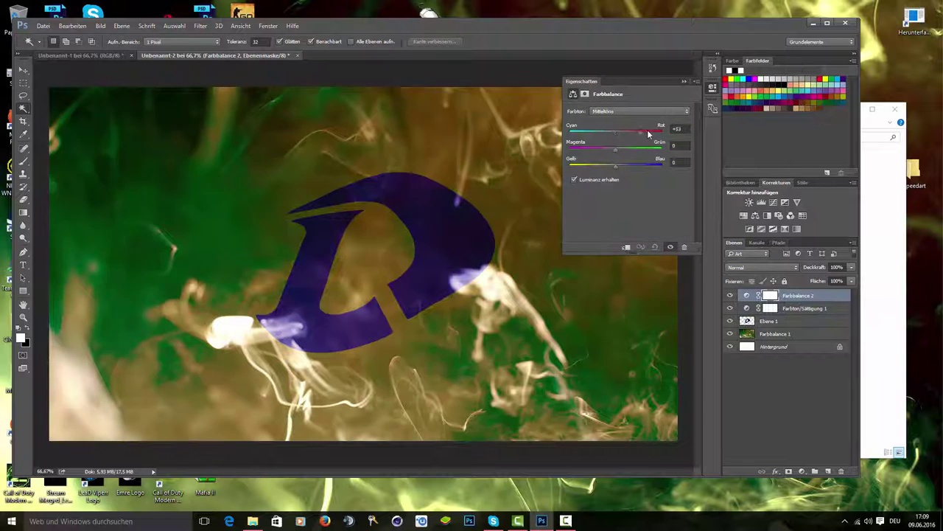
pyautogui.click(801, 308)
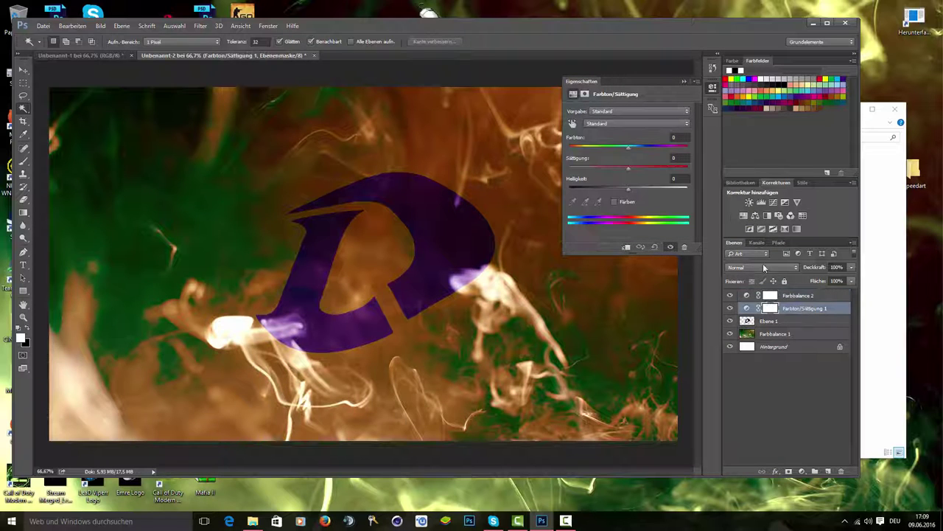
pyautogui.press('Delete')
pyautogui.click(790, 295)
pyautogui.press('Delete')
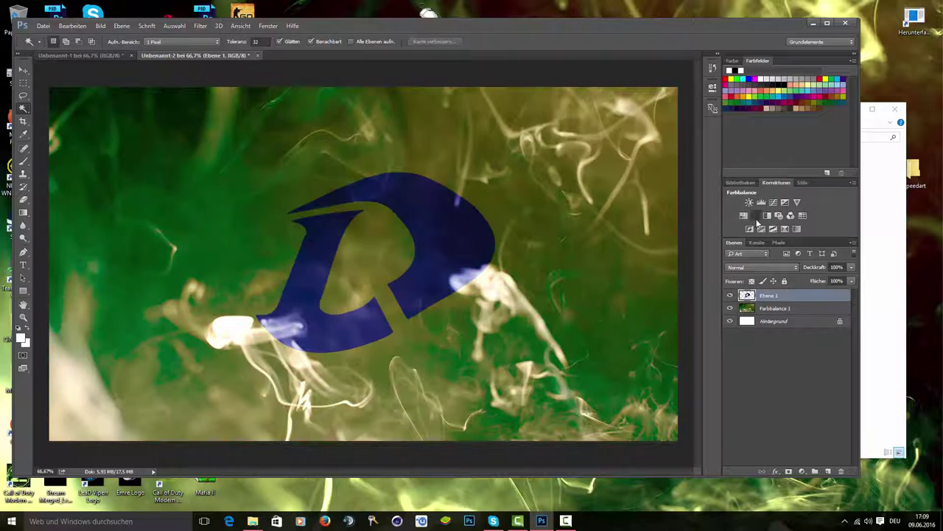
# Add a new Color Balance layer with yellow-green midtones and green highlights.
pyautogui.click(754, 215)
pyautogui.moveTo(615, 147)
pyautogui.mouseDown()
pyautogui.moveTo(651, 151)
pyautogui.moveTo(661, 131)
pyautogui.moveTo(602, 170)
pyautogui.moveTo(583, 171)
pyautogui.mouseUp()
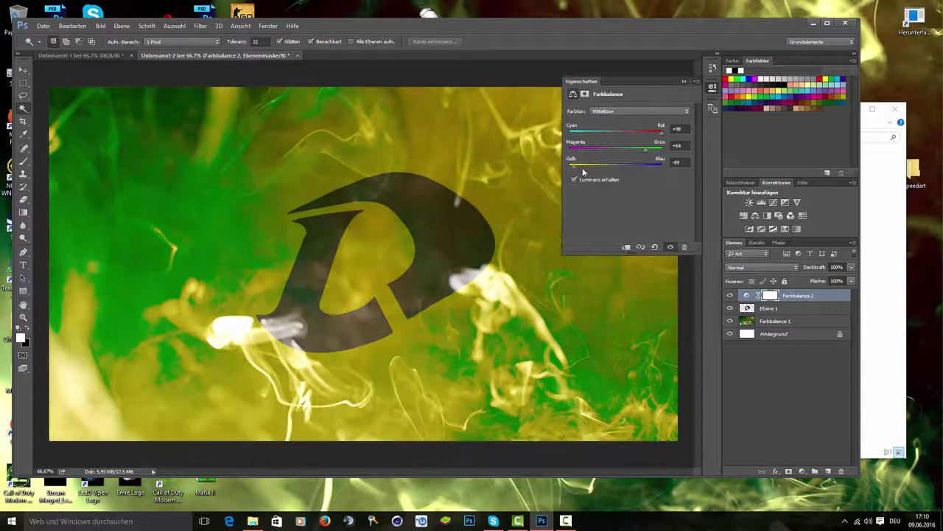
pyautogui.click(729, 321)
pyautogui.moveTo(583, 170); pyautogui.dragTo(562, 170)
pyautogui.moveTo(646, 150)
pyautogui.mouseDown()
pyautogui.moveTo(681, 153)
pyautogui.moveTo(630, 149)
pyautogui.moveTo(635, 133)
pyautogui.mouseUp()
pyautogui.click(641, 110)
pyautogui.click(600, 129)
pyautogui.moveTo(615, 150)
pyautogui.mouseDown()
pyautogui.moveTo(634, 149)
pyautogui.moveTo(631, 166)
pyautogui.mouseUp()
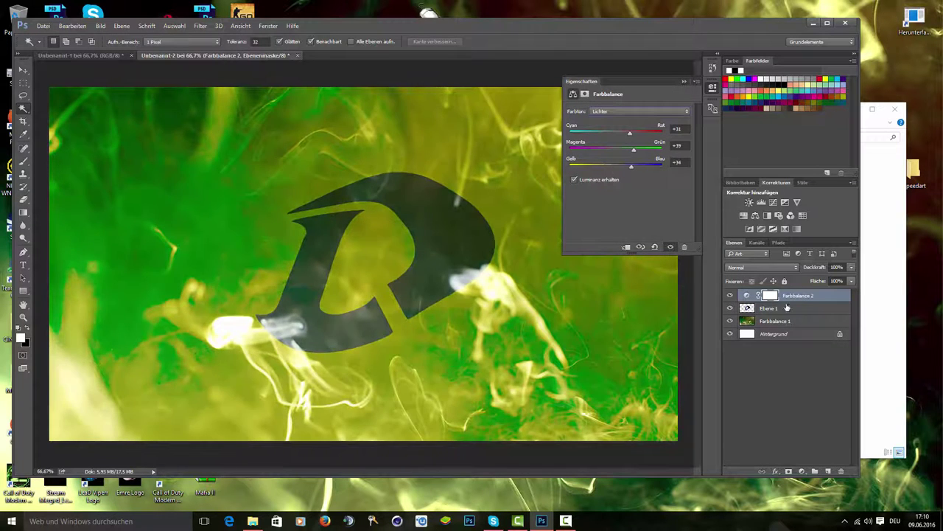
# Merge the D layer Ebene 1 down into the Farbbalance 2 adjustment.
pyautogui.rightClick(783, 308)
pyautogui.click(786, 347)
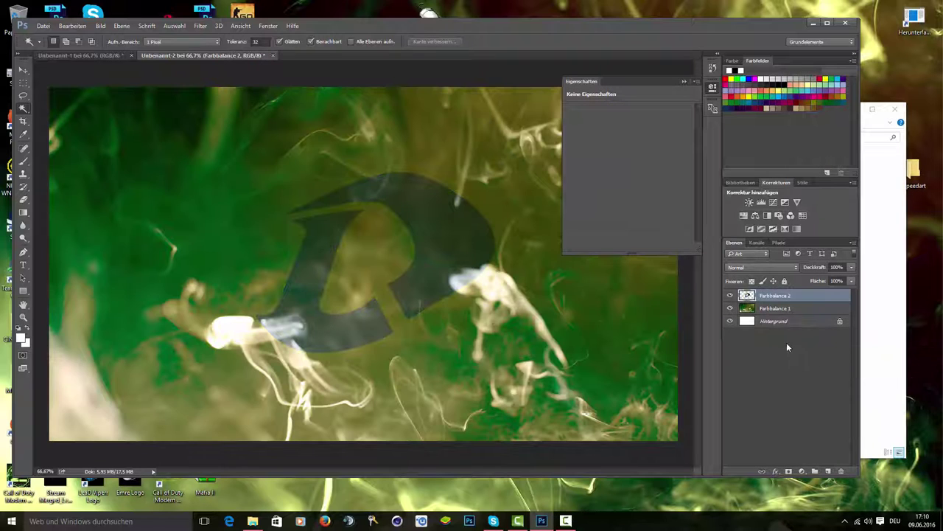
pyautogui.hotkey('ctrl', 'z')
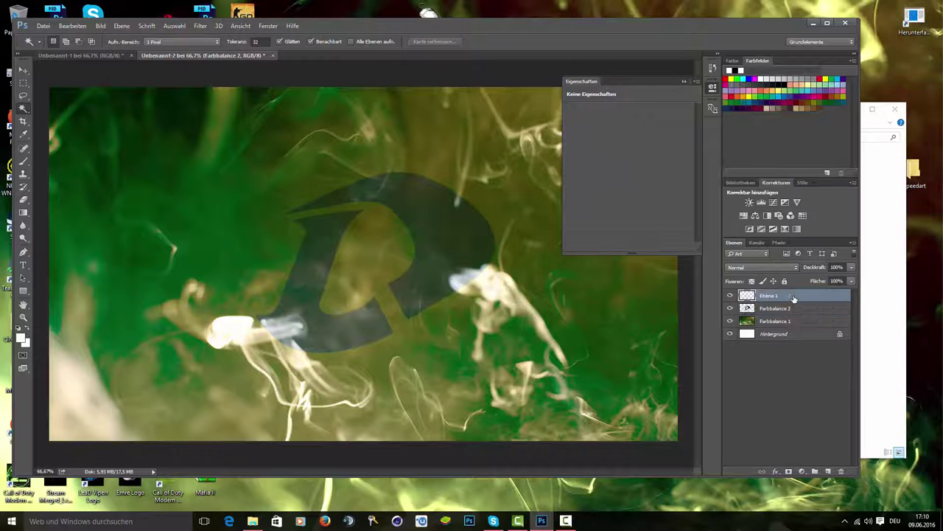
pyautogui.hotkey('ctrl', 'z')
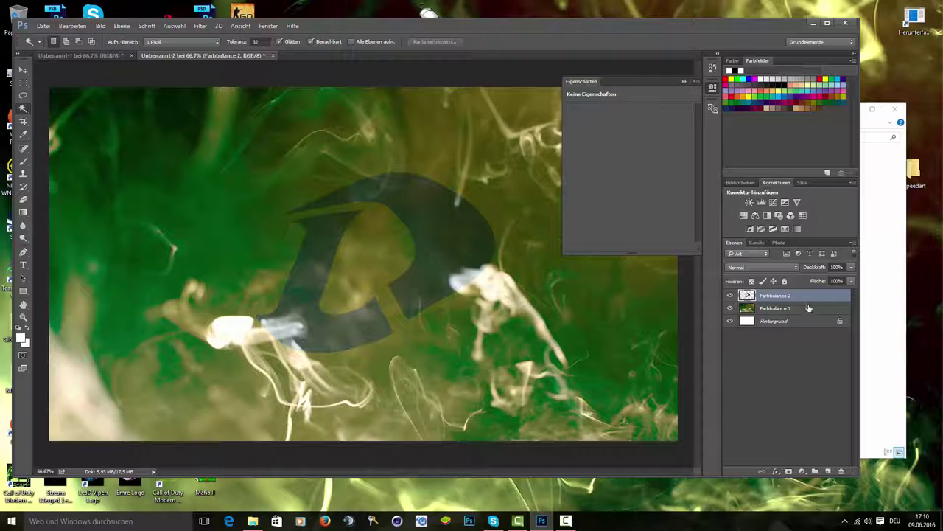
# Replace the D's outer glow with a lighter, larger drop shadow.
pyautogui.doubleClick(807, 295)
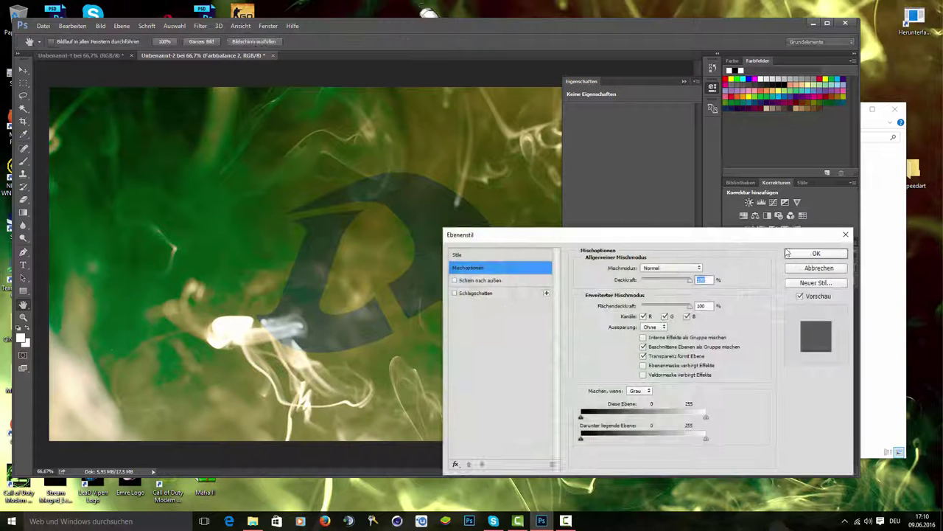
pyautogui.click(455, 280)
pyautogui.click(475, 293)
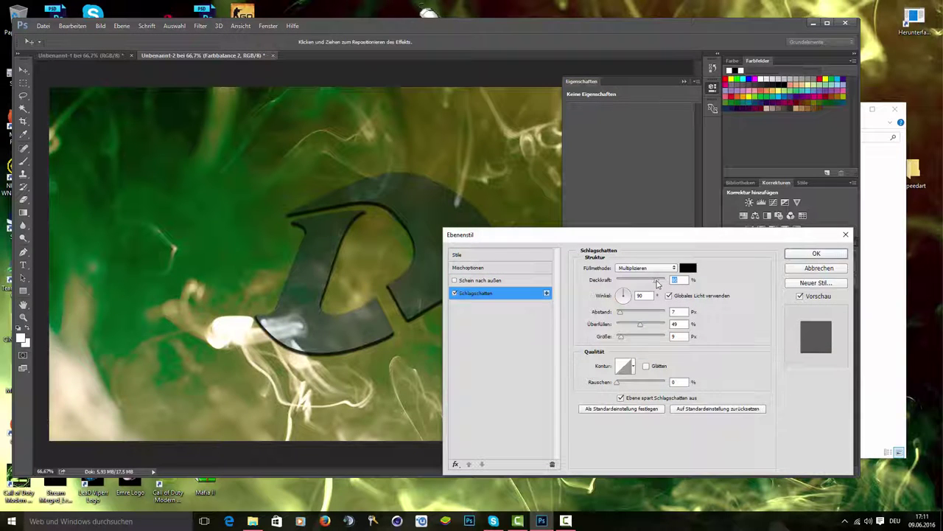
pyautogui.moveTo(657, 283)
pyautogui.mouseDown()
pyautogui.moveTo(641, 285)
pyautogui.moveTo(624, 315)
pyautogui.moveTo(628, 327)
pyautogui.mouseUp()
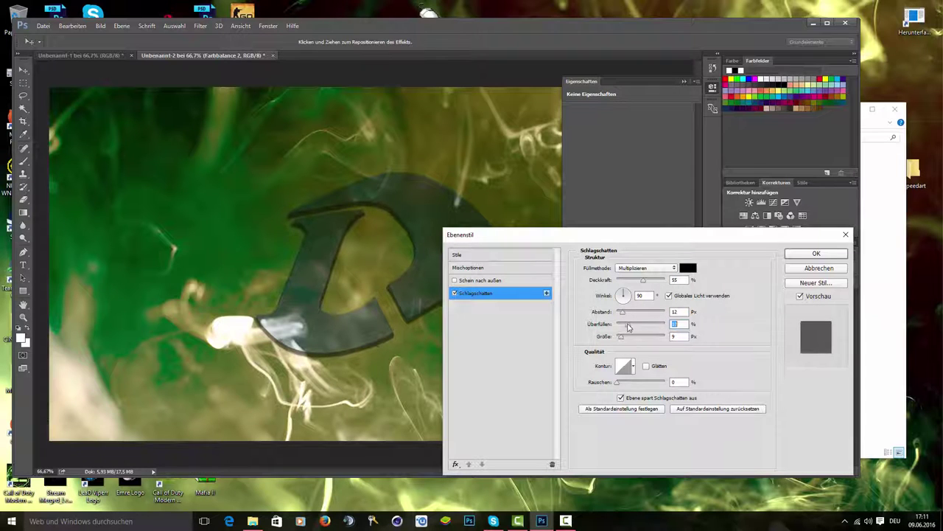
pyautogui.click(621, 339)
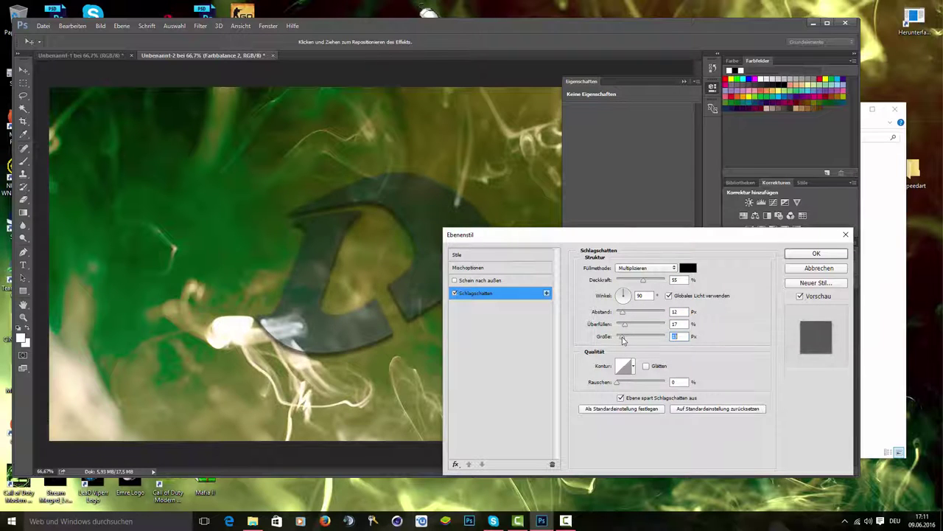
pyautogui.moveTo(623, 340); pyautogui.dragTo(622, 340)
pyautogui.click(811, 254)
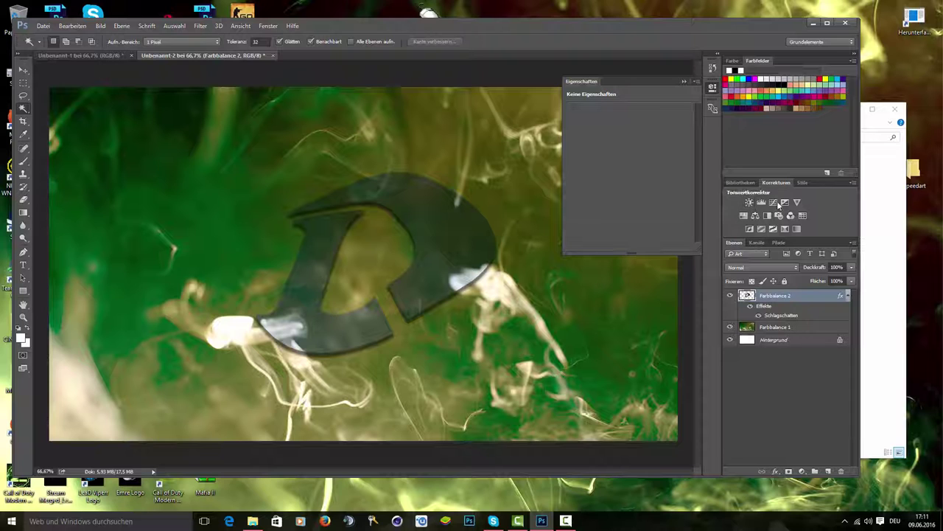
# Add a Brightness/Contrast layer with contrast 35 and merge the D layer into it.
pyautogui.click(749, 202)
pyautogui.moveTo(628, 156); pyautogui.dragTo(666, 155)
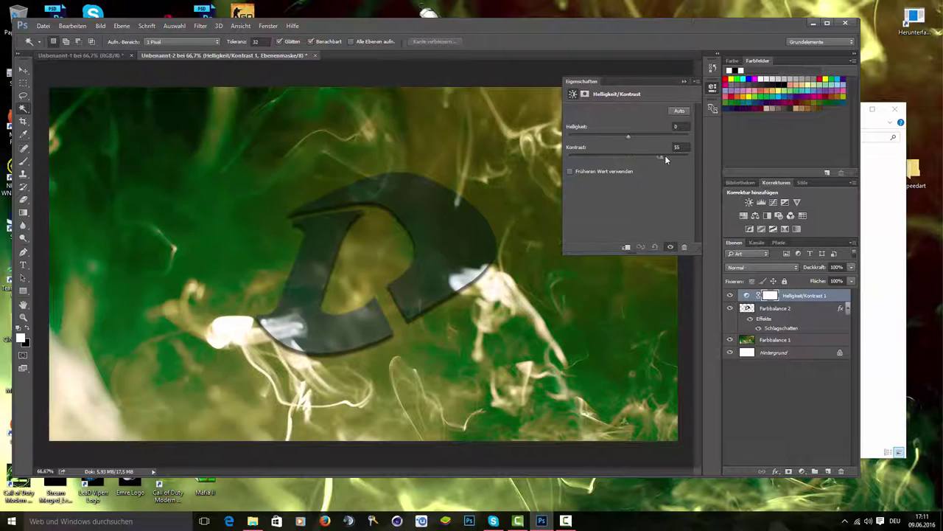
pyautogui.keyDown('shift'); pyautogui.click(785, 309); pyautogui.keyUp('shift')
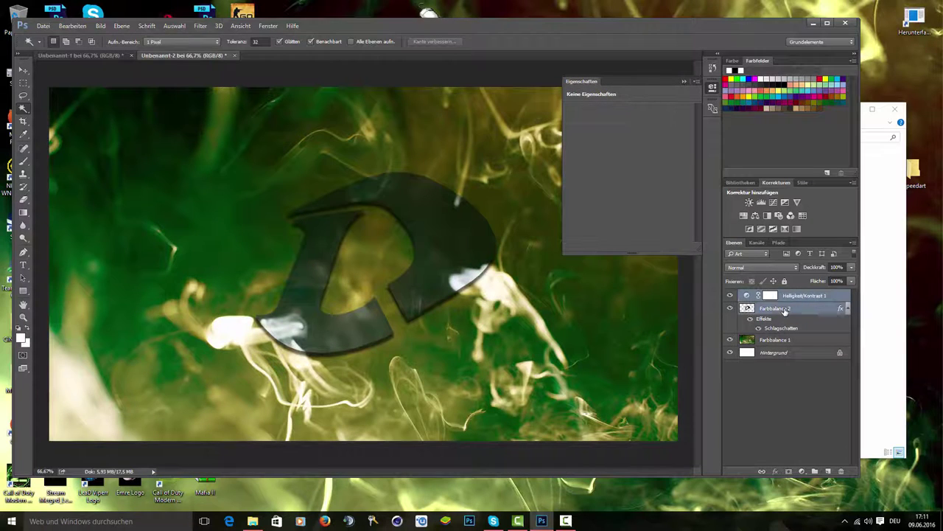
pyautogui.rightClick(781, 311)
pyautogui.click(815, 355)
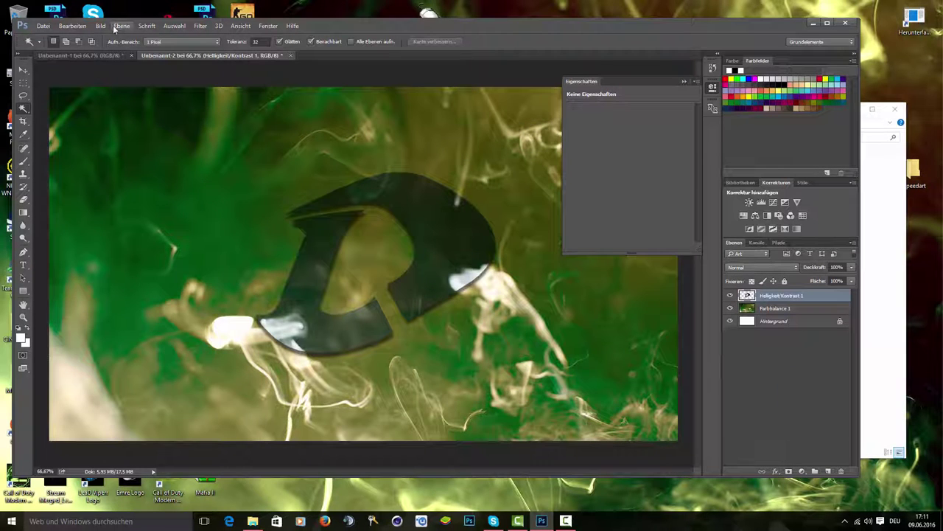
# Type 'LeaD Clan' below the D in the Back to Black Demo font.
pyautogui.click(23, 265)
pyautogui.click(135, 42)
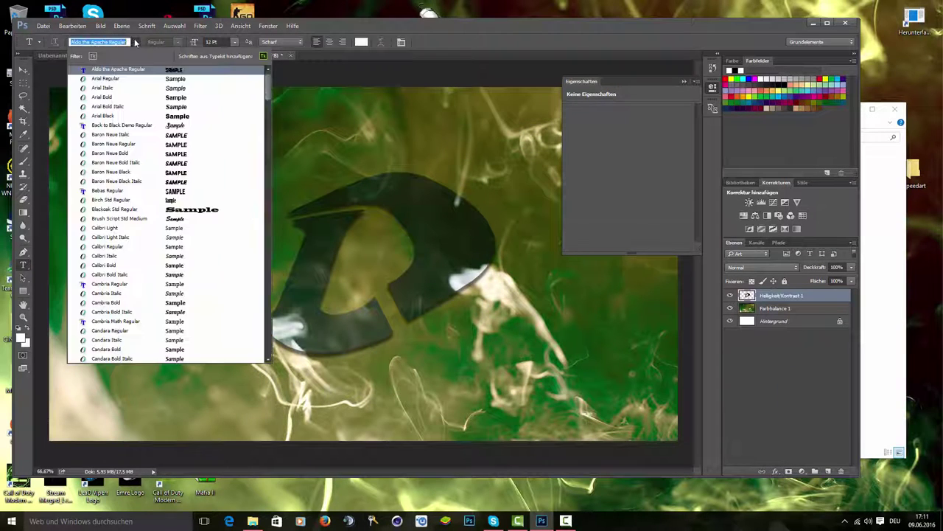
pyautogui.click(162, 126)
pyautogui.click(284, 391)
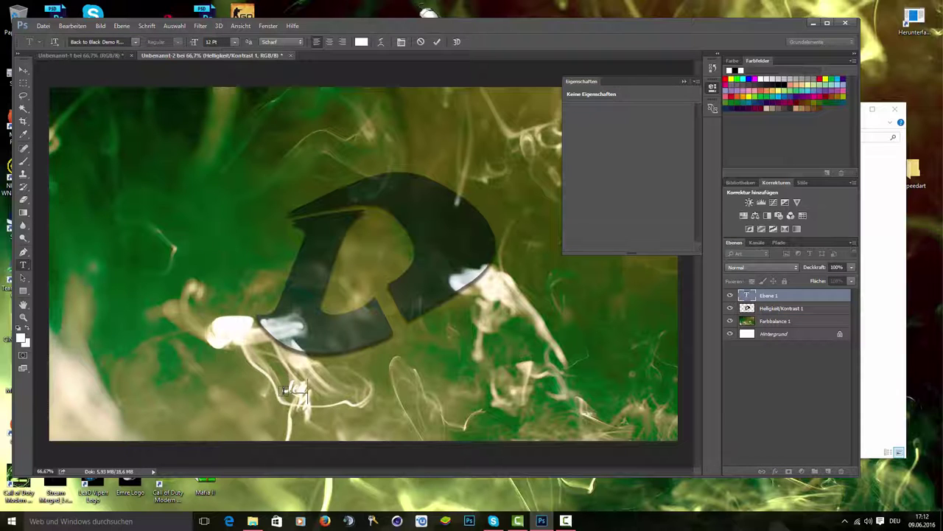
pyautogui.write('Logo Clan')
# Enlarge the LeaD Clan text in white and commit it.
pyautogui.moveTo(291, 376); pyautogui.dragTo(381, 380)
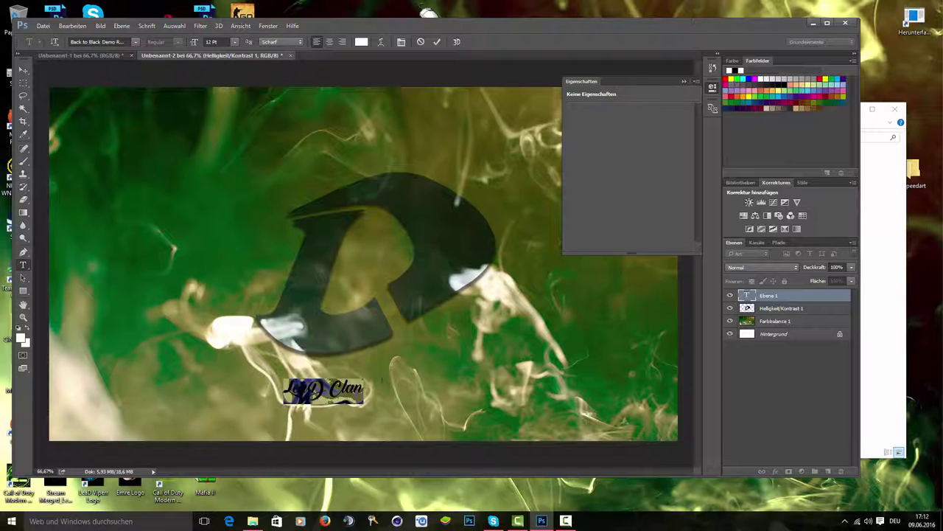
pyautogui.click(213, 42)
pyautogui.press('Up')
pyautogui.press('Up')
pyautogui.press('Up')
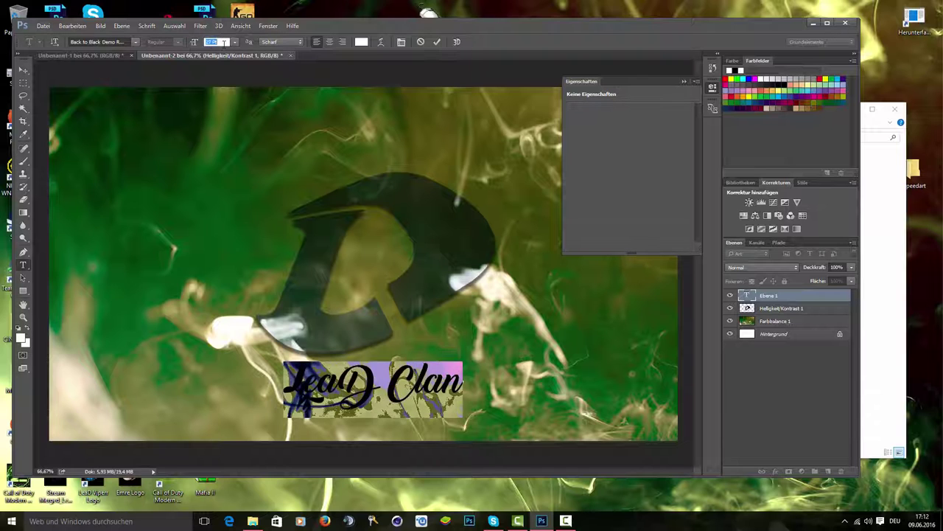
pyautogui.hotkey('ctrl', 'Return')
pyautogui.press('v')
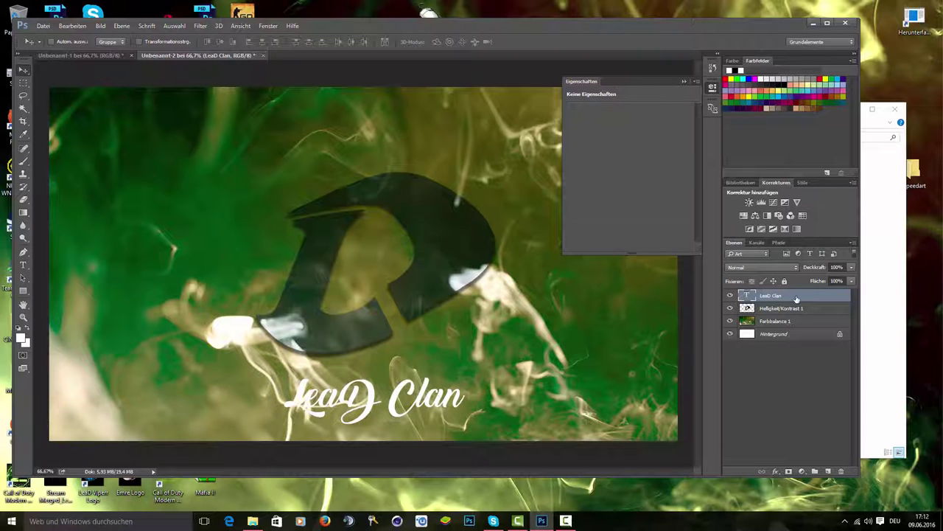
# Give the LeaD Clan text a drop shadow with raised shadow opacity.
pyautogui.doubleClick(796, 298)
pyautogui.click(454, 293)
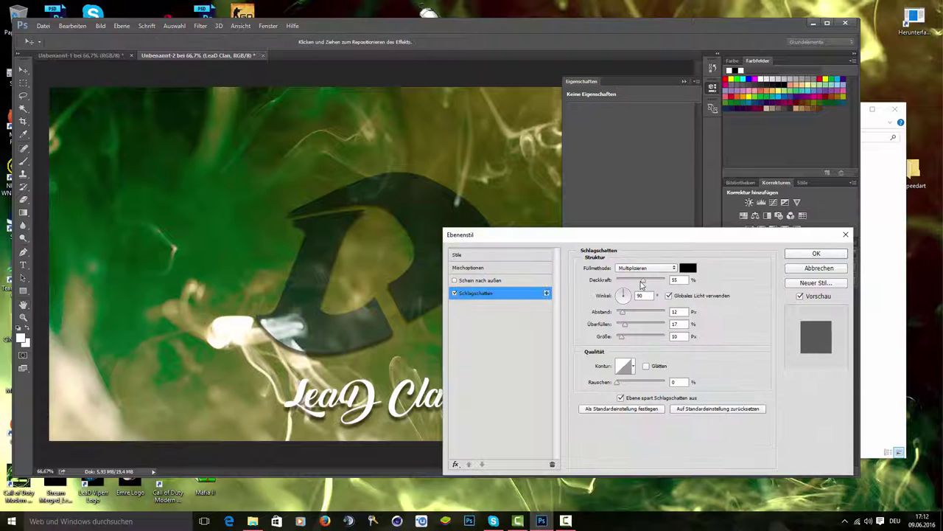
pyautogui.moveTo(641, 282); pyautogui.dragTo(653, 281)
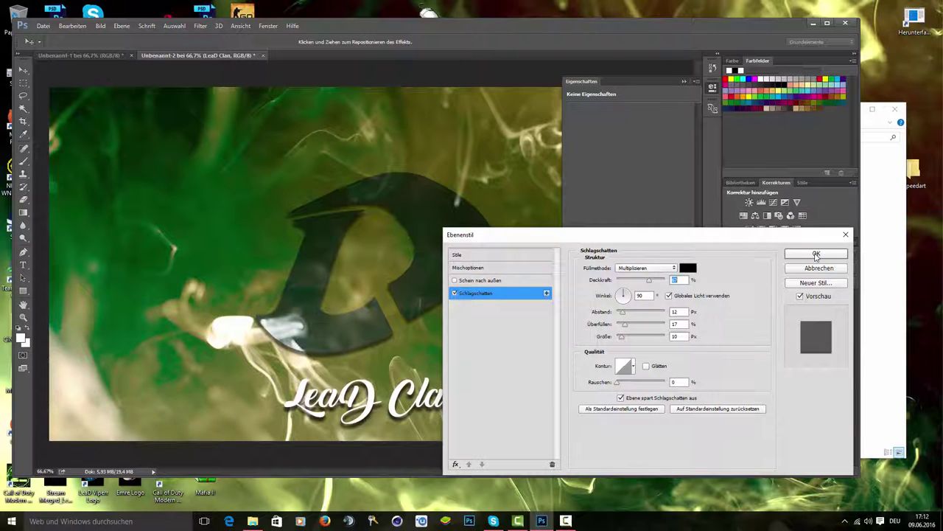
pyautogui.click(816, 254)
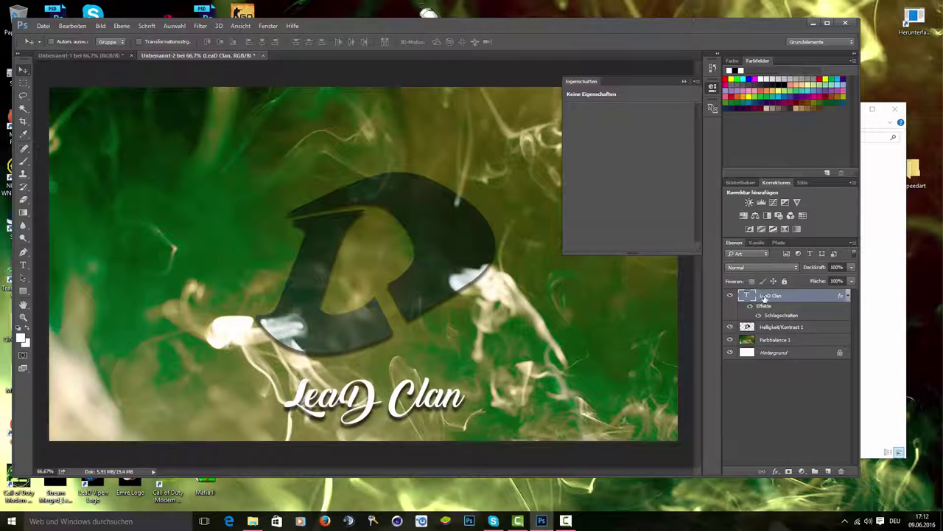
# Lower the text to 69% opacity and add a Farbbalance layer at +54, +64, −36.
pyautogui.click(852, 267)
pyautogui.moveTo(853, 280); pyautogui.dragTo(835, 280)
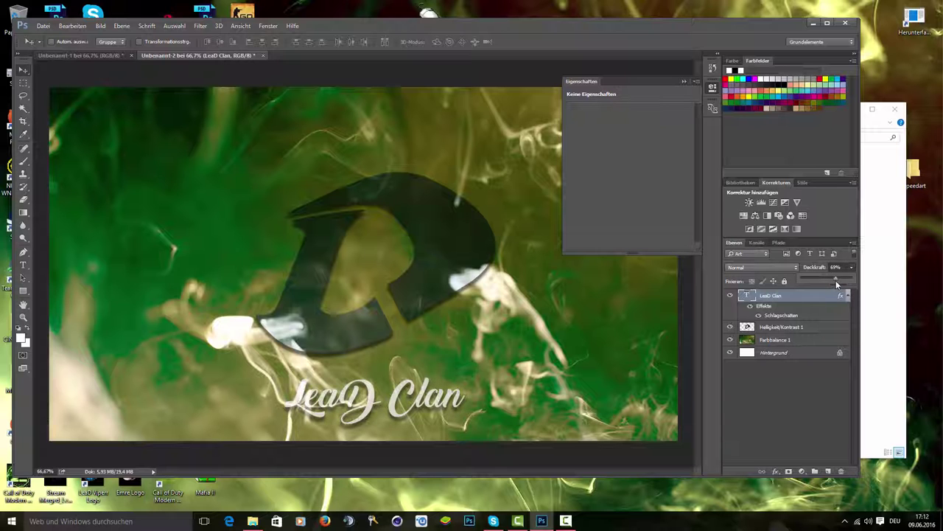
pyautogui.click(756, 215)
pyautogui.moveTo(615, 134)
pyautogui.mouseDown()
pyautogui.moveTo(652, 138)
pyautogui.moveTo(647, 151)
pyautogui.moveTo(599, 169)
pyautogui.mouseUp()
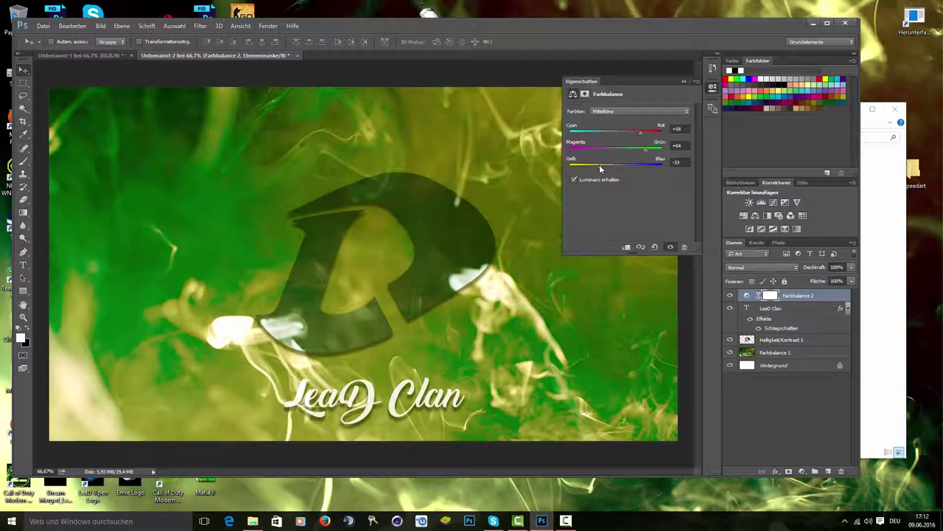
# Rasterize the LeaD Clan text and merge all layers into one.
pyautogui.rightClick(781, 309)
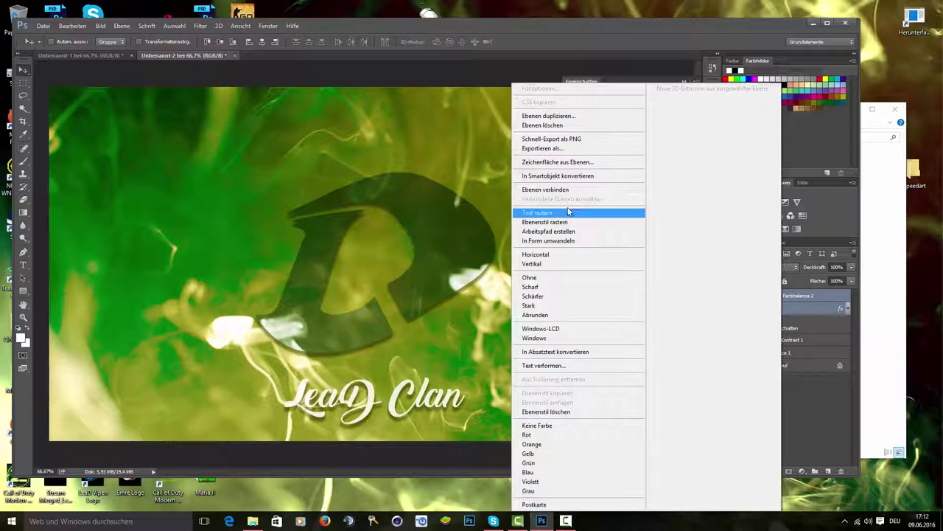
pyautogui.click(569, 212)
pyautogui.rightClick(774, 314)
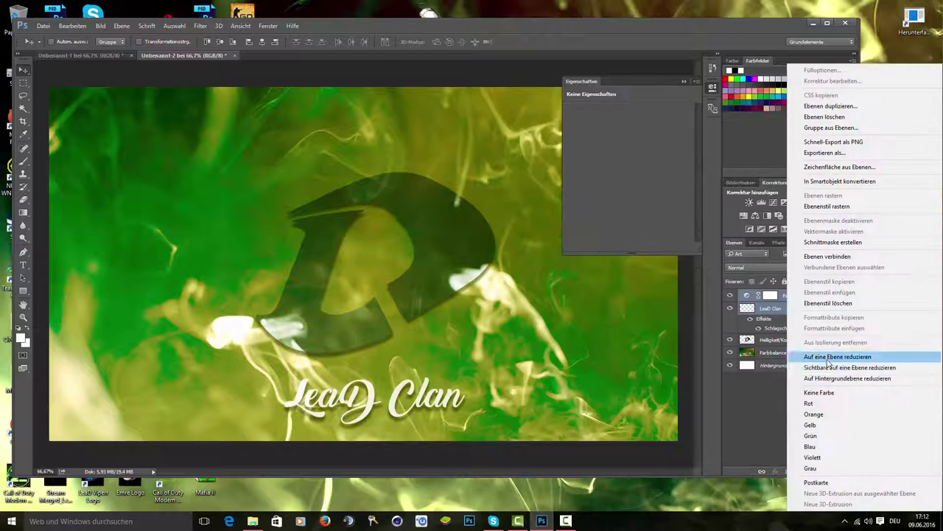
pyautogui.click(829, 357)
# Create a new empty layer Ebene 1 and fill it with blue using the Paint Bucket.
pyautogui.click(684, 82)
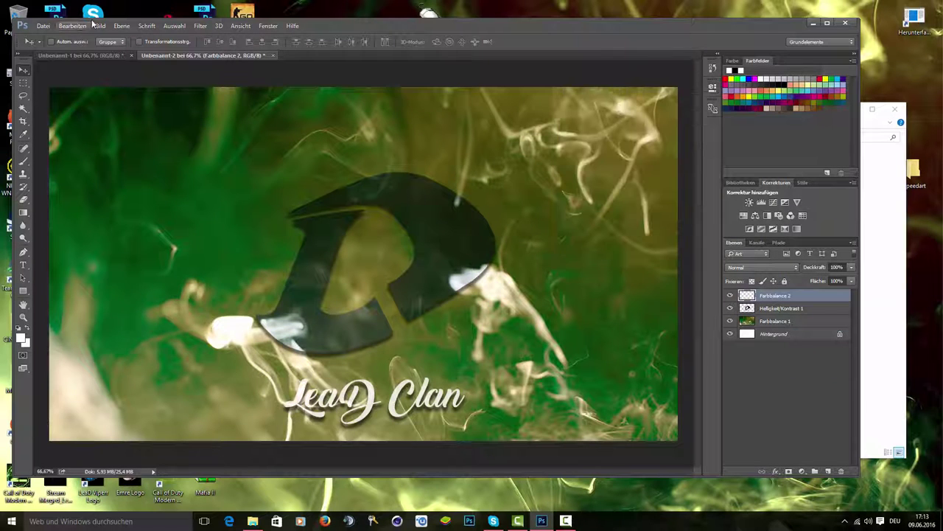
pyautogui.click(121, 26)
pyautogui.click(317, 41)
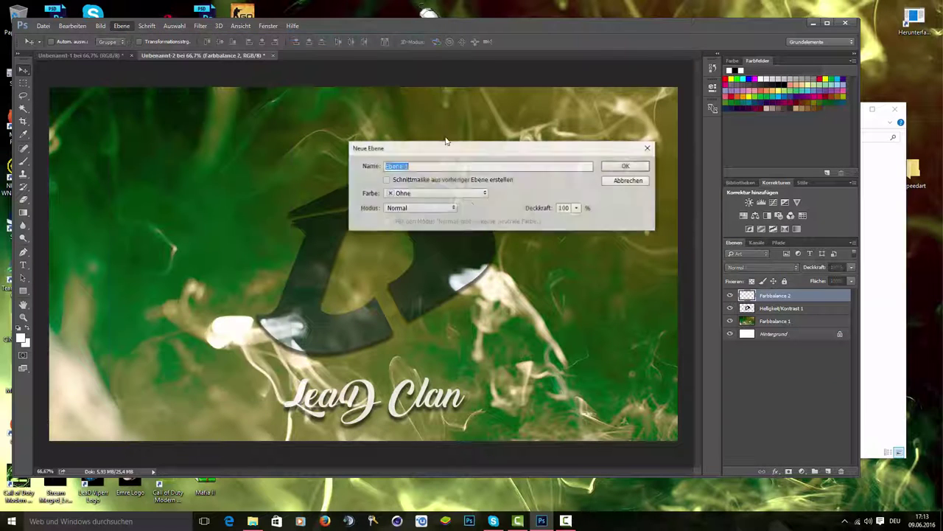
pyautogui.click(636, 169)
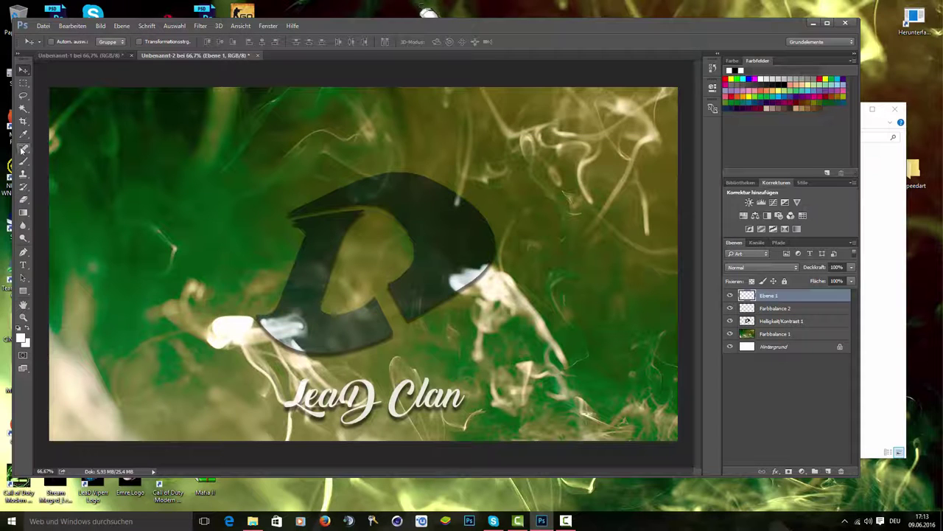
pyautogui.rightClick(23, 214)
pyautogui.click(66, 219)
pyautogui.click(749, 78)
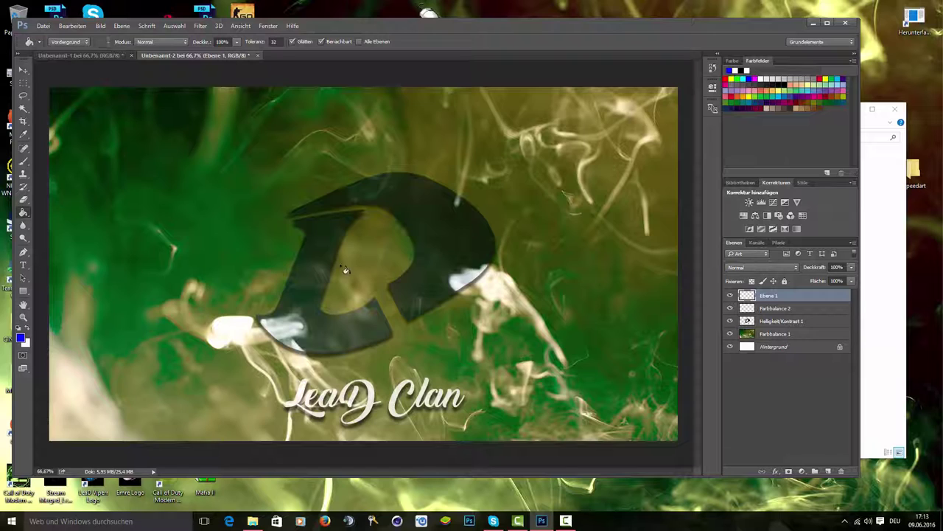
pyautogui.click(343, 270)
# Add a diagonal rainbow gradient overlay at 150% scale and fade the layer to 10% opacity.
pyautogui.doubleClick(816, 297)
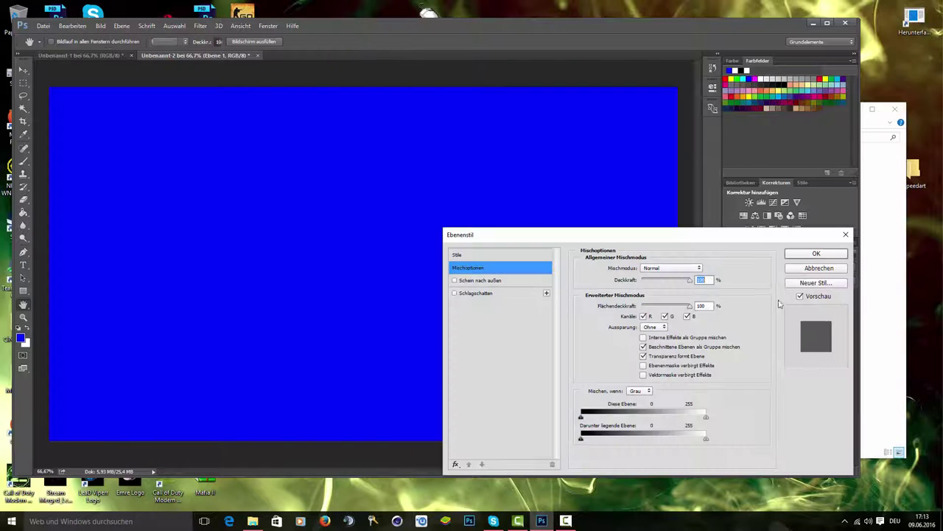
pyautogui.click(476, 294)
pyautogui.click(456, 465)
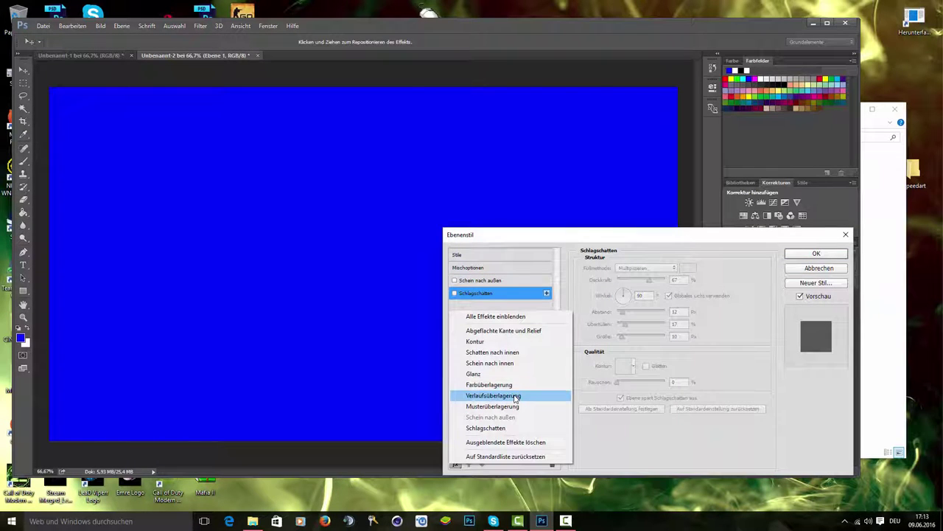
pyautogui.click(513, 396)
pyautogui.click(670, 292)
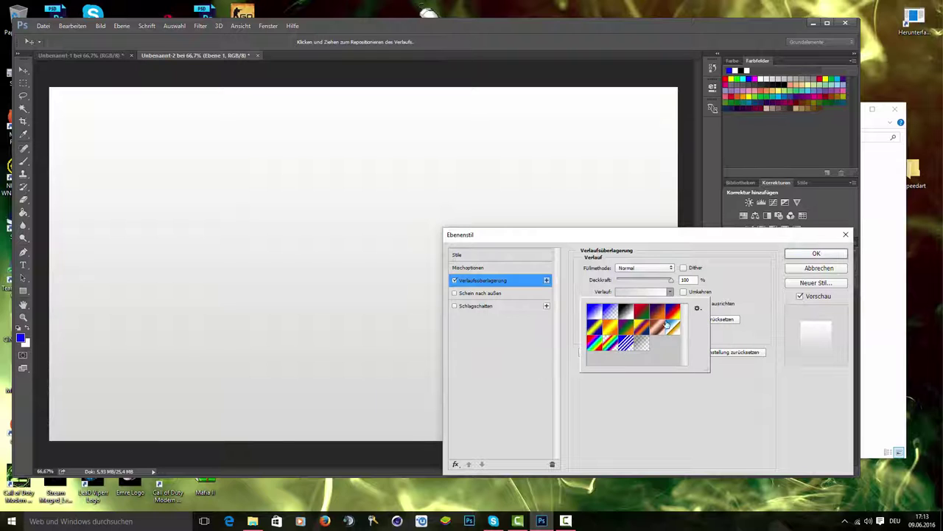
pyautogui.click(595, 349)
pyautogui.click(751, 292)
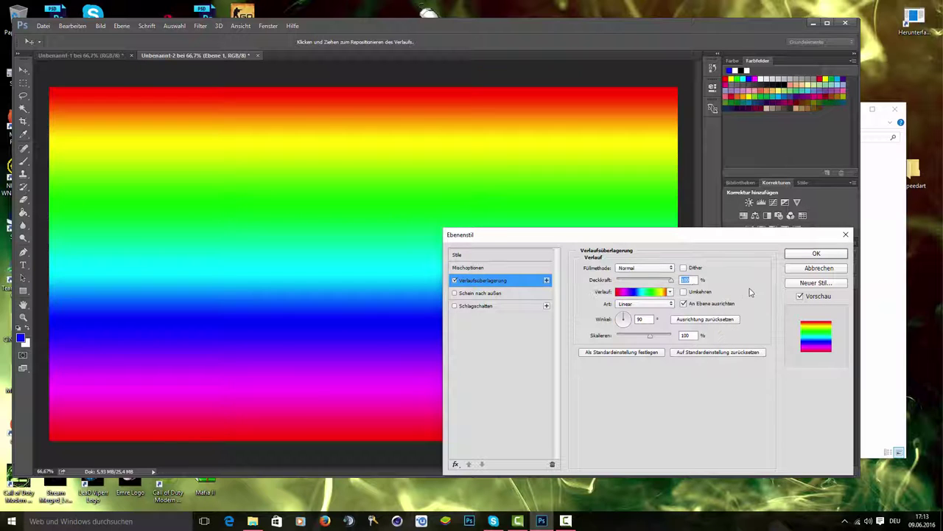
pyautogui.moveTo(649, 335)
pyautogui.mouseDown()
pyautogui.moveTo(672, 333)
pyautogui.moveTo(631, 318)
pyautogui.mouseUp()
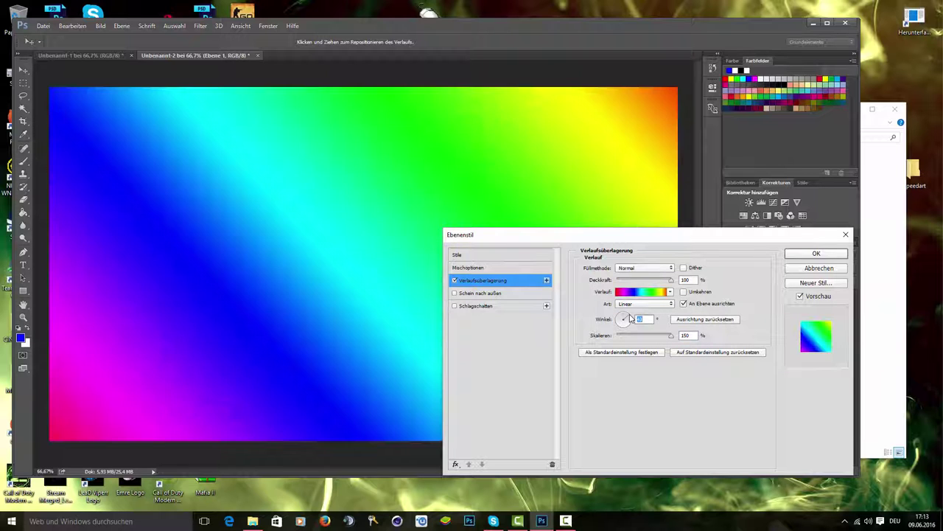
pyautogui.click(627, 325)
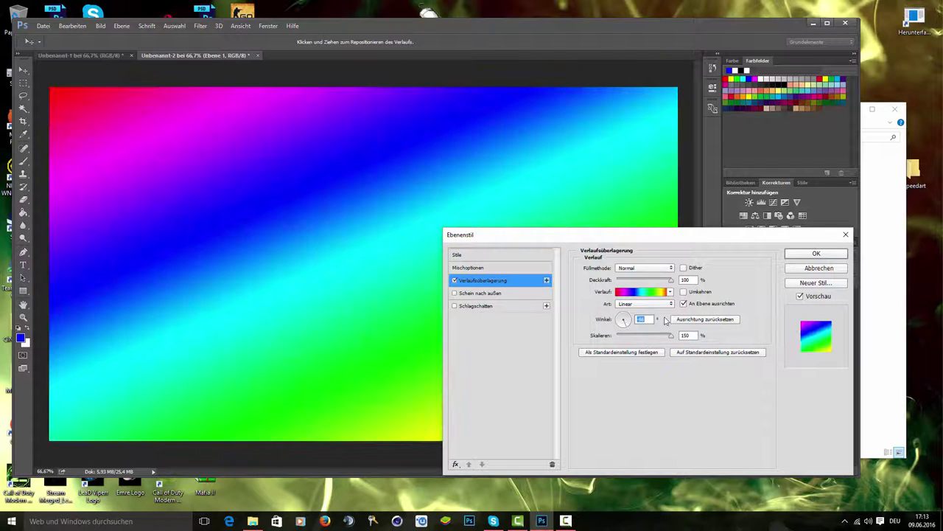
pyautogui.click(813, 254)
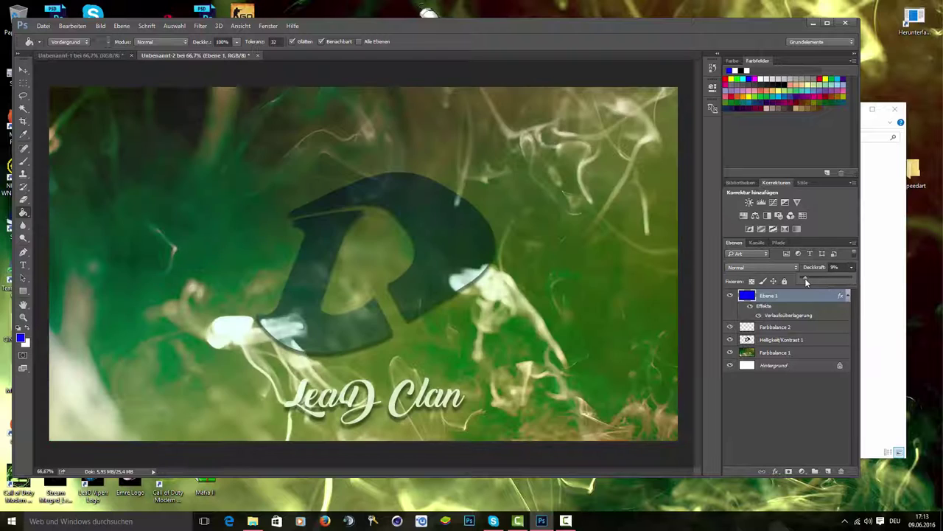
pyautogui.moveTo(806, 278); pyautogui.dragTo(810, 279)
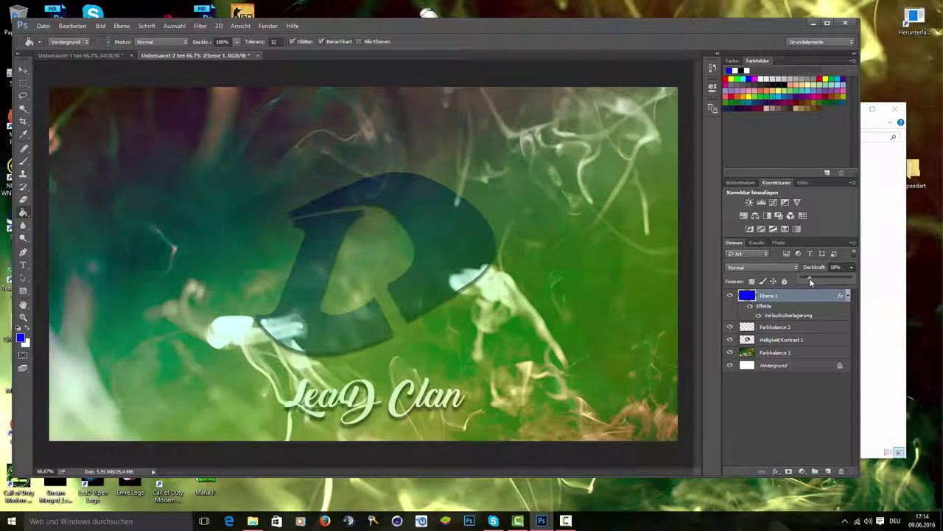
# Select all layers and flatten them into a single Hintergrund layer.
pyautogui.click(800, 412)
pyautogui.click(768, 298)
pyautogui.keyDown('shift'); pyautogui.click(774, 364); pyautogui.keyUp('shift')
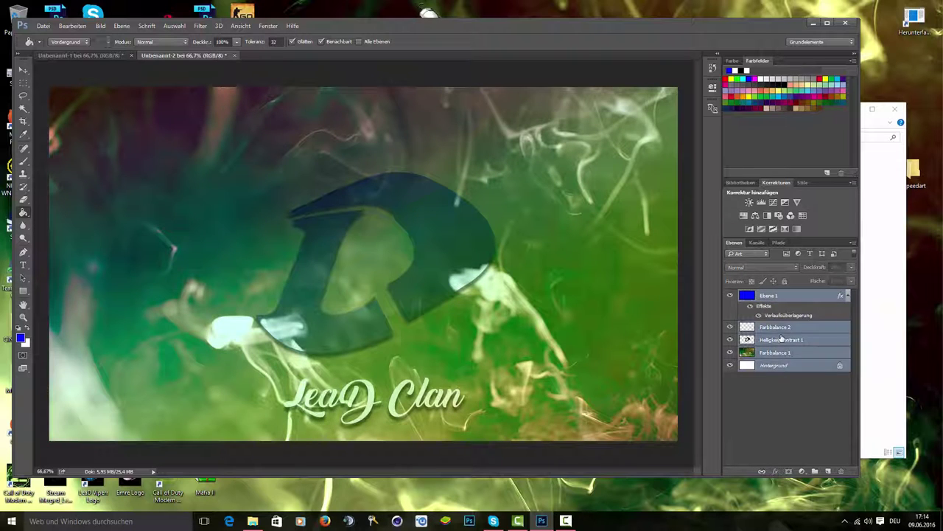
pyautogui.rightClick(781, 354)
pyautogui.click(822, 358)
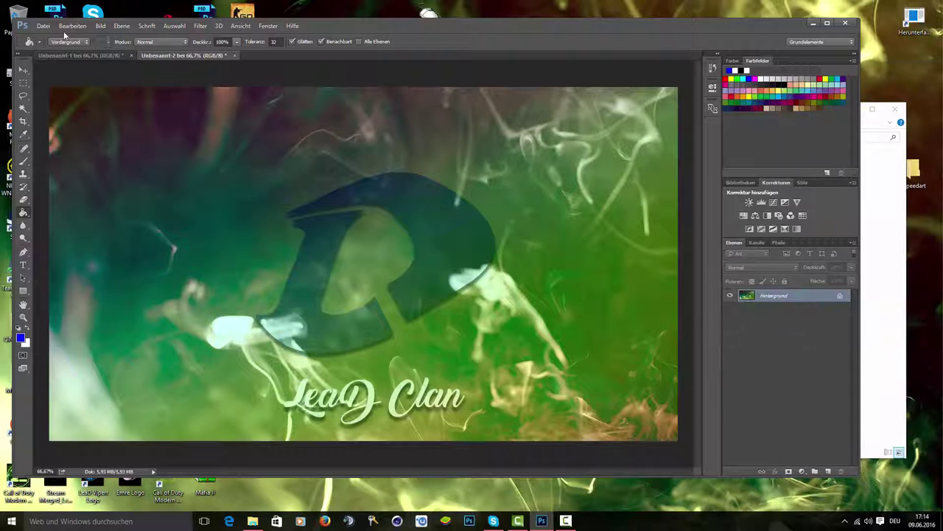
# Marquee a thin strip along the top edge and fill it with black.
pyautogui.click(23, 83)
pyautogui.moveTo(45, 85); pyautogui.dragTo(678, 92)
pyautogui.click(785, 81)
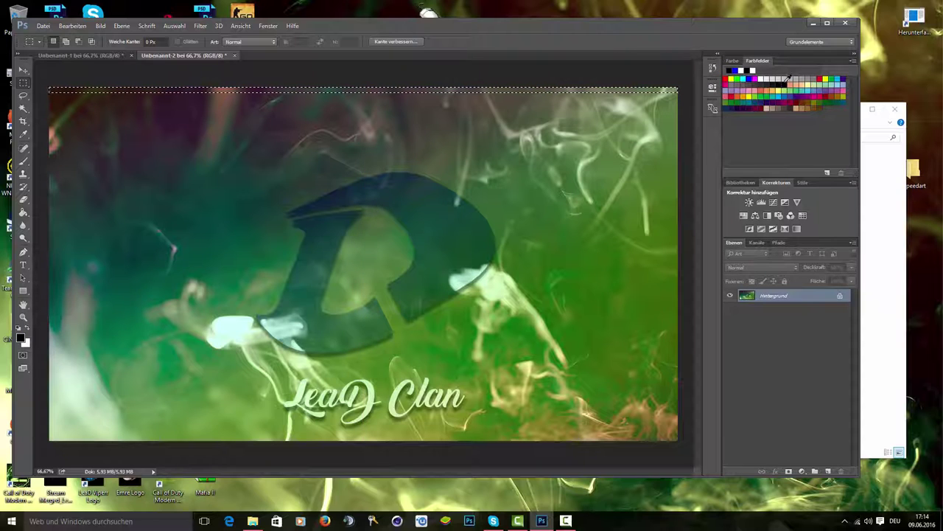
pyautogui.click(22, 212)
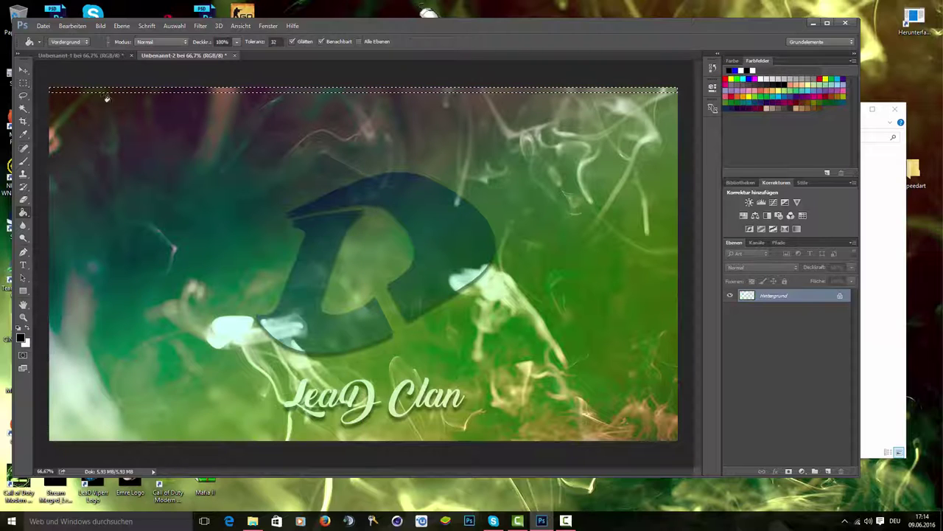
pyautogui.click(236, 91)
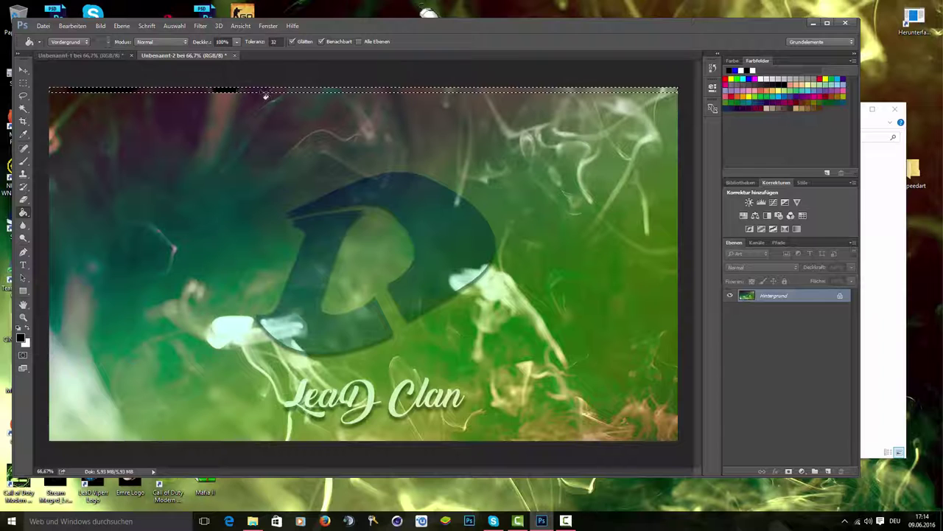
# Move the strip selection to the bottom, paint it black, then undo that bar.
pyautogui.click(23, 161)
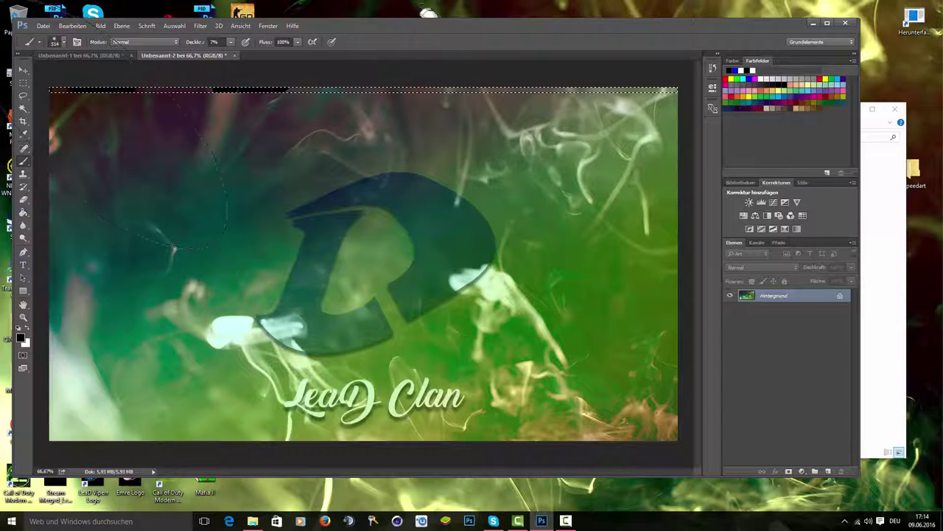
pyautogui.click(231, 42)
pyautogui.click(62, 43)
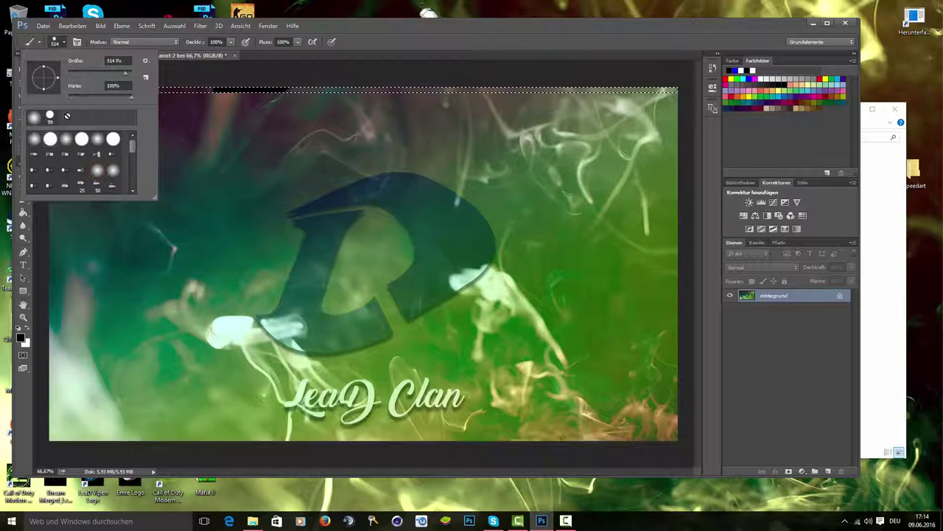
pyautogui.press('Escape')
pyautogui.click(23, 83)
pyautogui.moveTo(89, 151); pyautogui.dragTo(89, 493)
pyautogui.click(22, 161)
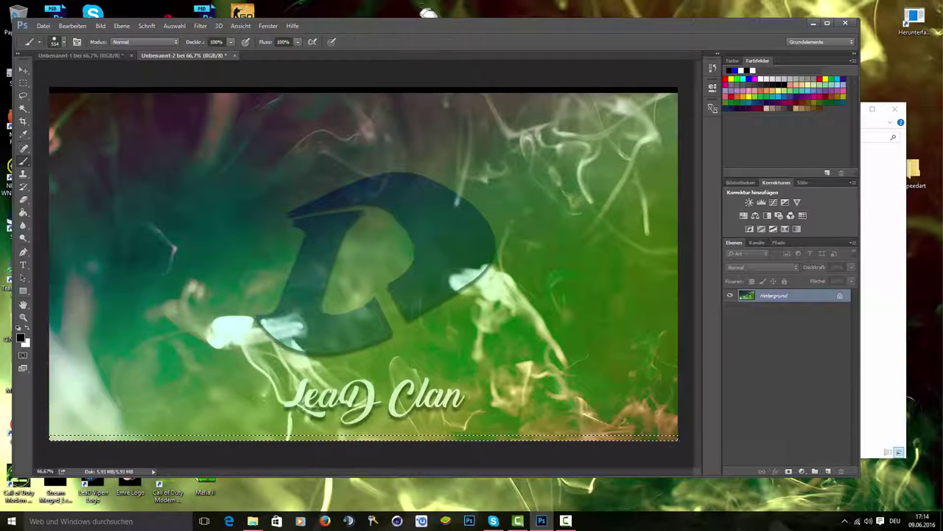
pyautogui.moveTo(74, 438); pyautogui.dragTo(663, 437)
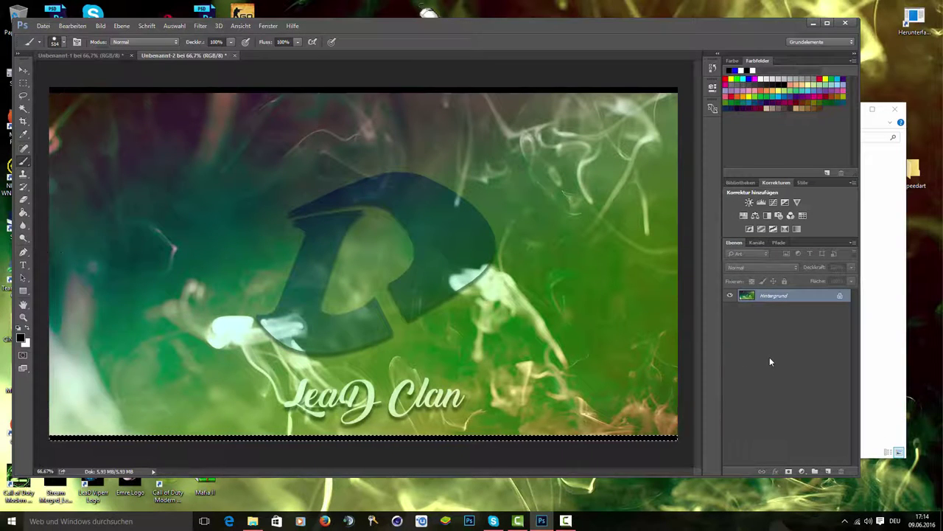
pyautogui.hotkey('ctrl', 'alt', 'z')
pyautogui.hotkey('ctrl', 'alt', 'z')
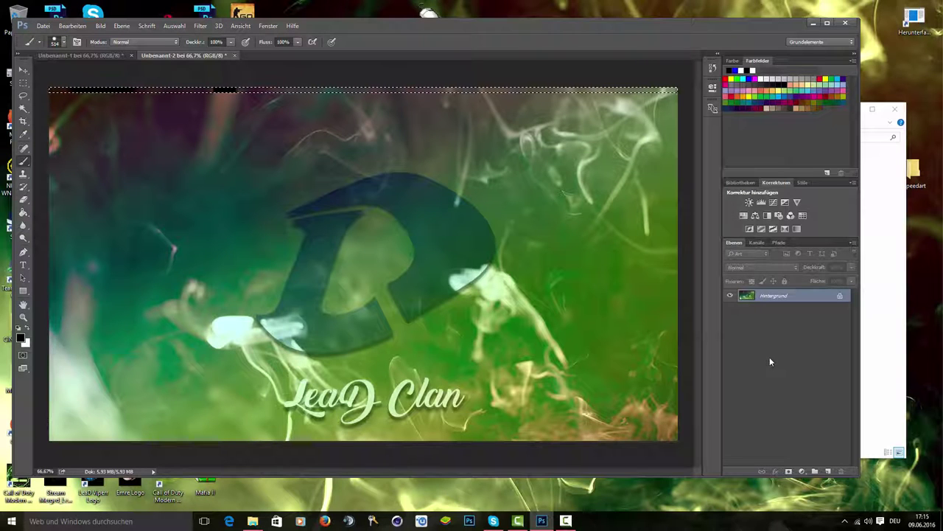
pyautogui.click(122, 26)
# On a new layer, paint a black bar across the full bottom edge.
pyautogui.click(317, 31)
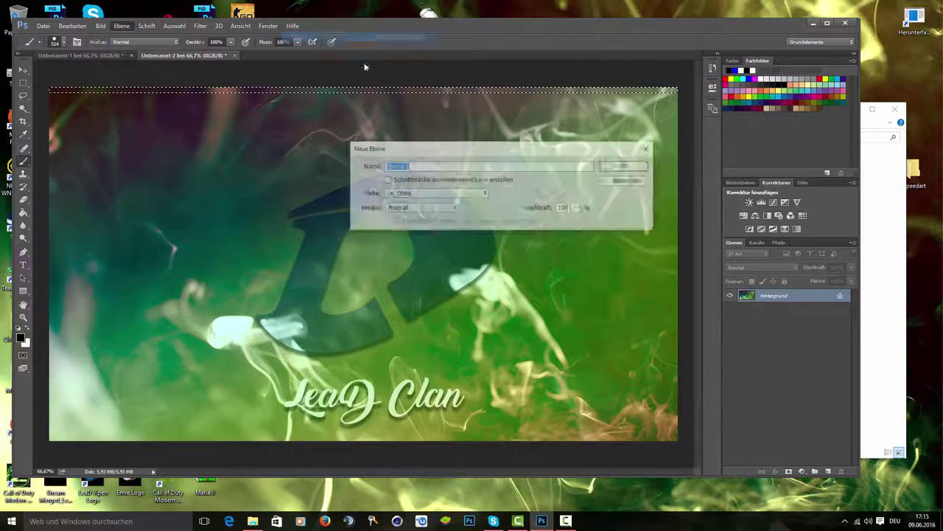
pyautogui.click(622, 164)
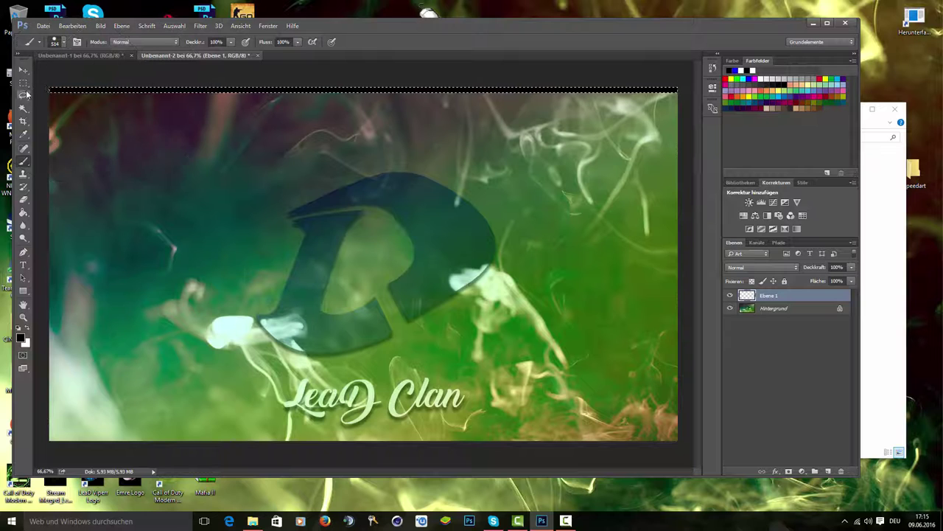
pyautogui.press('m')
pyautogui.moveTo(123, 91); pyautogui.dragTo(123, 441)
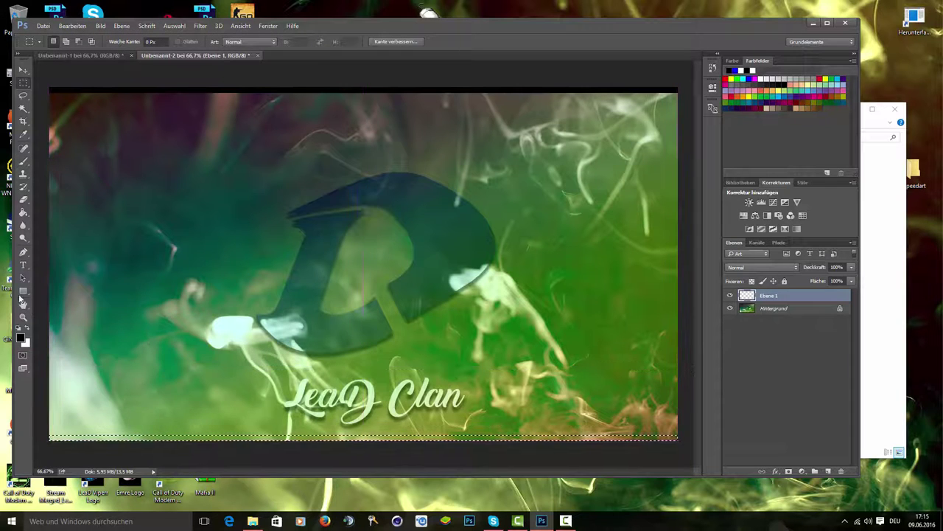
pyautogui.click(23, 160)
pyautogui.moveTo(74, 402); pyautogui.dragTo(685, 405)
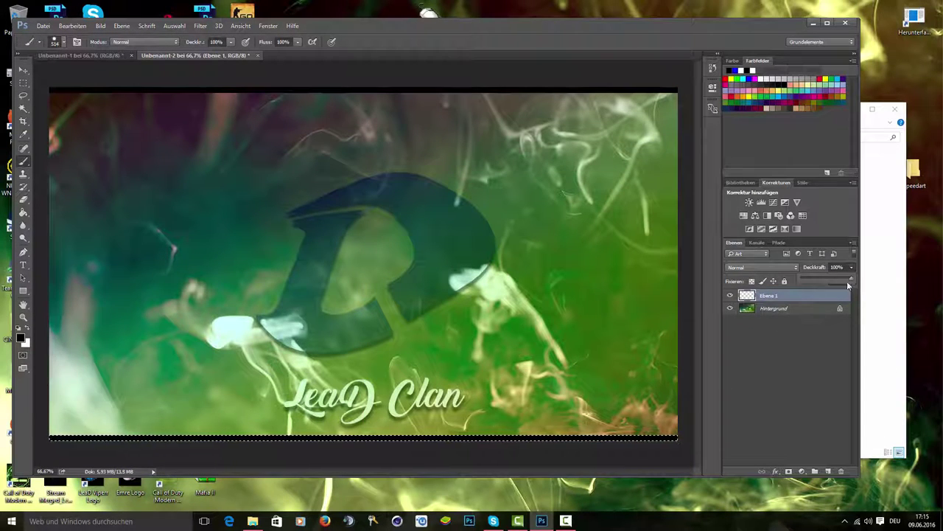
# Fade the bottom bar to 40% opacity, deselect, and merge it into the background.
pyautogui.moveTo(847, 280); pyautogui.dragTo(821, 279)
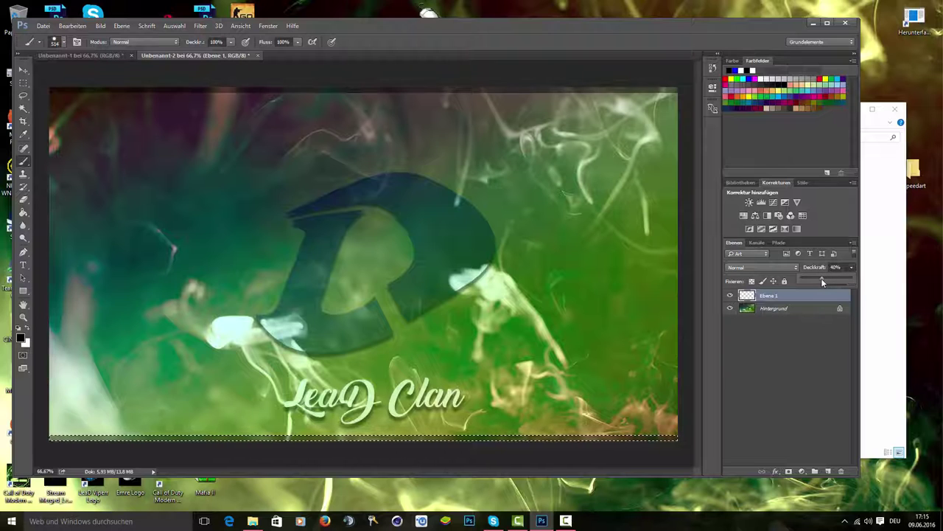
pyautogui.click(201, 26)
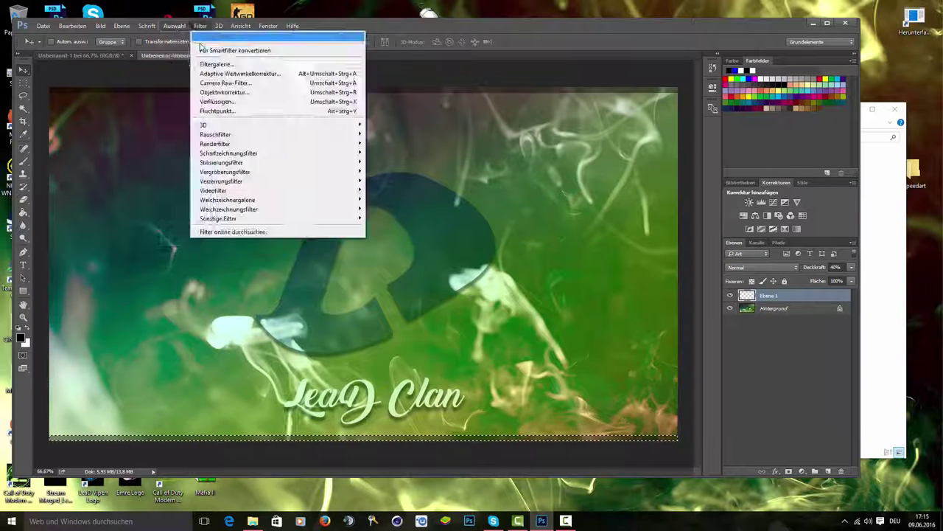
pyautogui.press('Escape')
pyautogui.keyDown('shift'); pyautogui.click(787, 308); pyautogui.keyUp('shift')
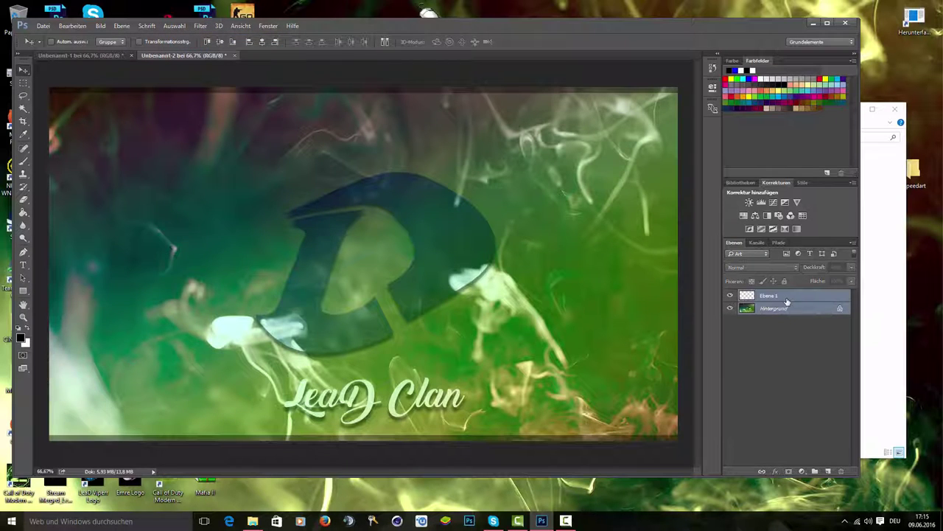
pyautogui.rightClick(787, 300)
pyautogui.click(825, 355)
# Save as JPEG 'Speedart LeaD Wallpaper.jpg' in Desktop > Speedart, keeping maximum quality.
pyautogui.click(43, 26)
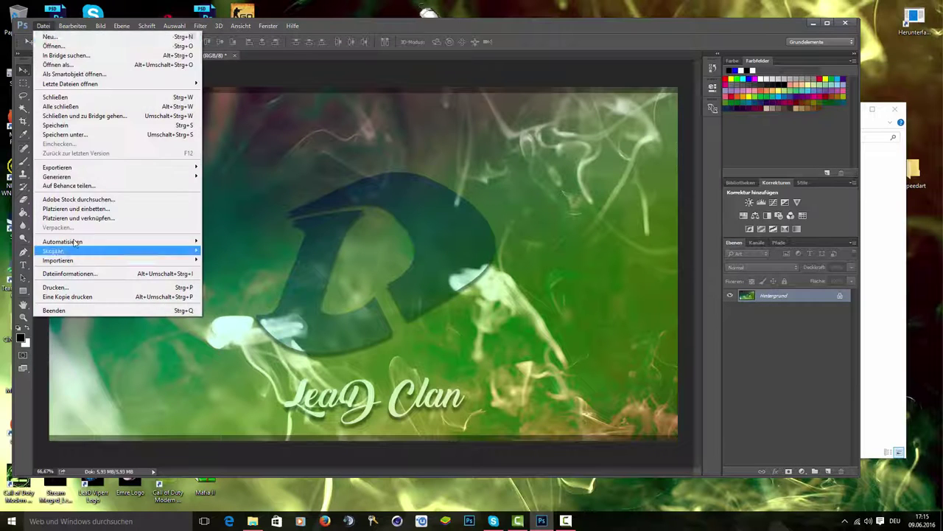
pyautogui.click(65, 134)
pyautogui.click(212, 245)
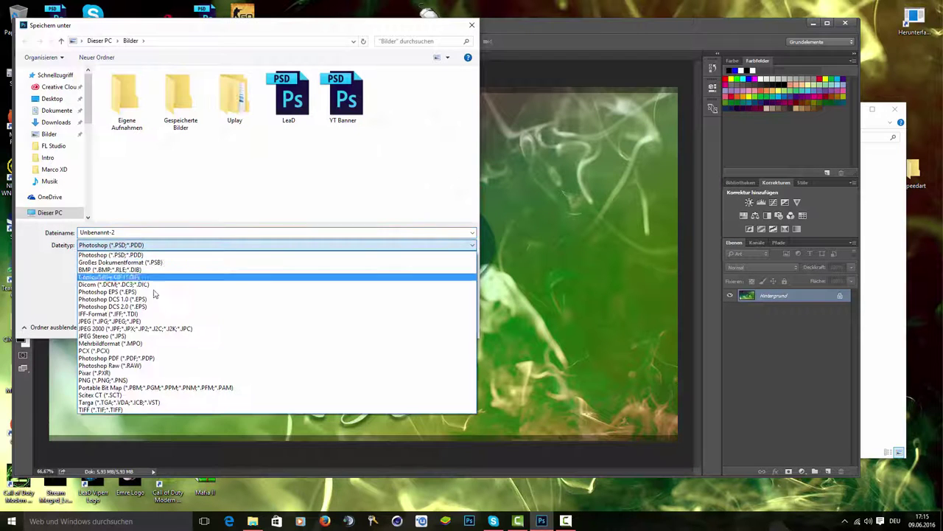
pyautogui.click(131, 322)
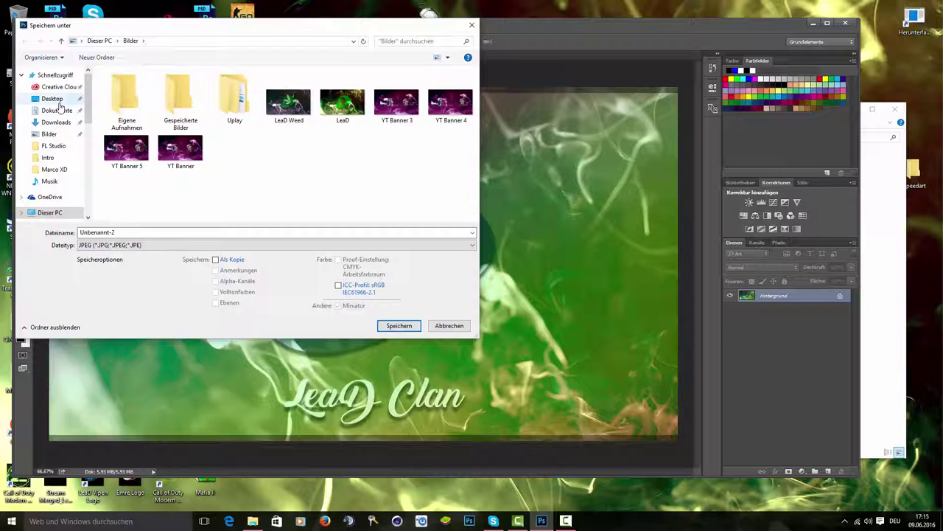
pyautogui.click(51, 98)
pyautogui.doubleClick(328, 100)
pyautogui.click(198, 234)
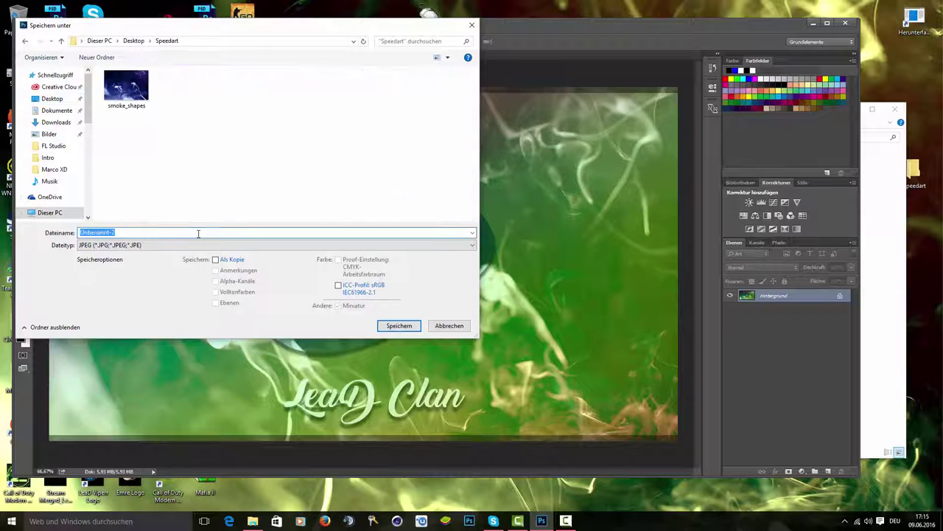
pyautogui.write('Speedart LeaD Wallpaper')
pyautogui.click(392, 329)
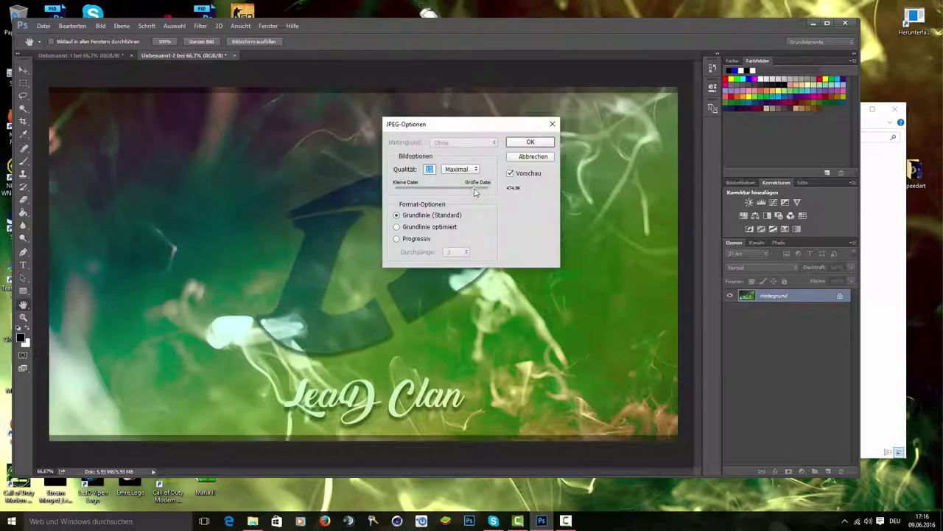
pyautogui.click(530, 141)
pyautogui.click(565, 519)
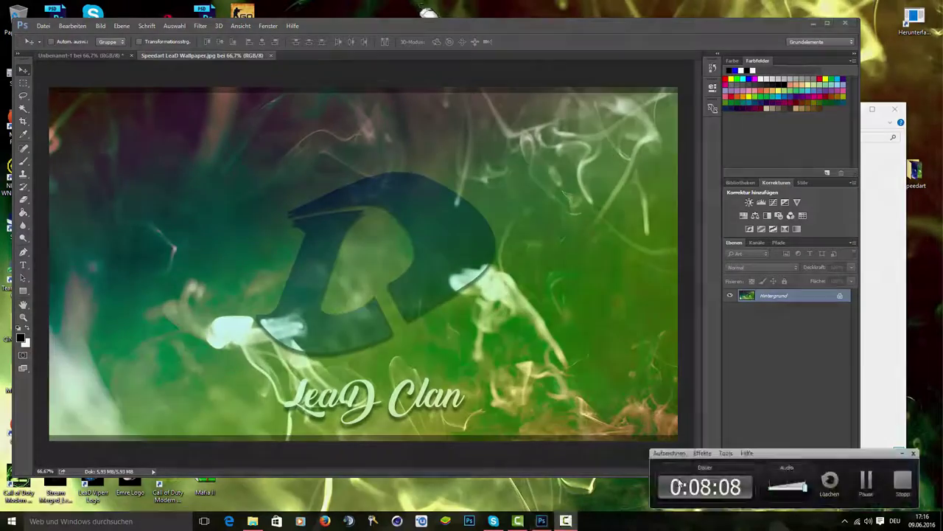